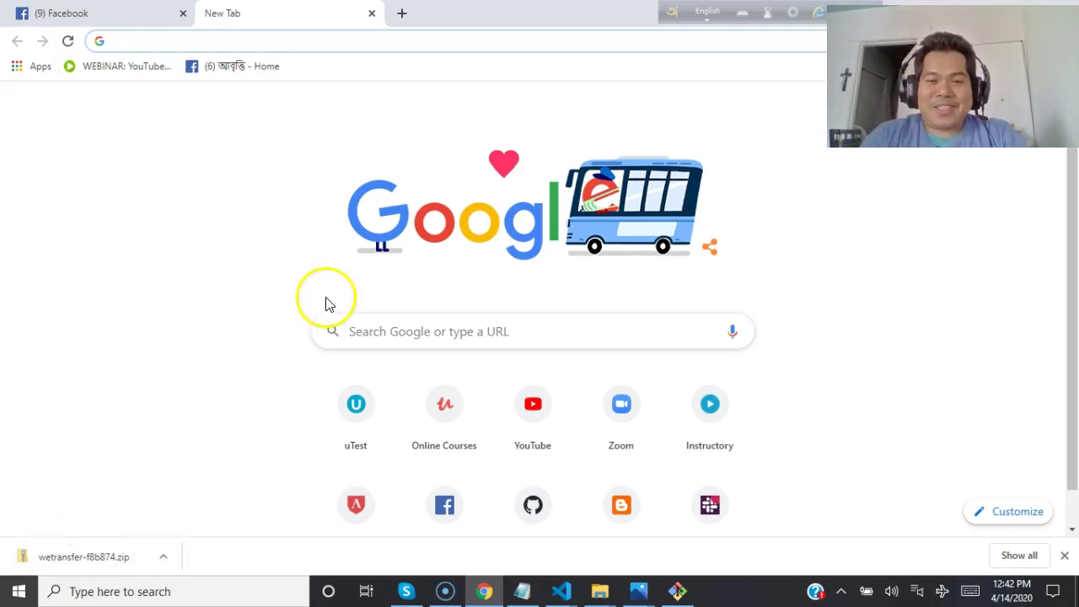
Load the zoom.us website by entering 'zoom' in the address bar.
click(495, 37)
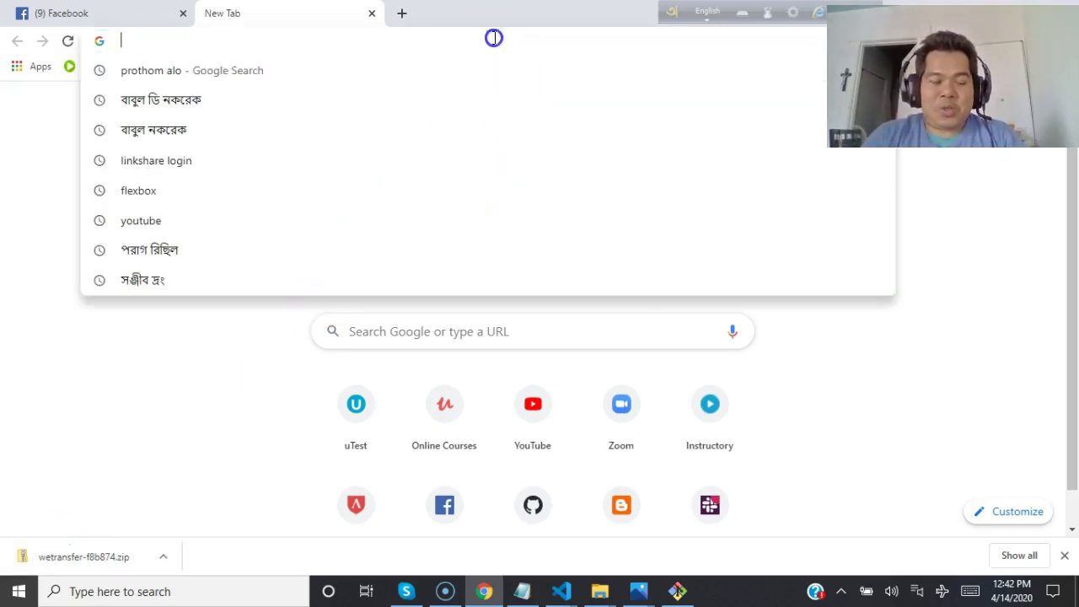
text(zoom)
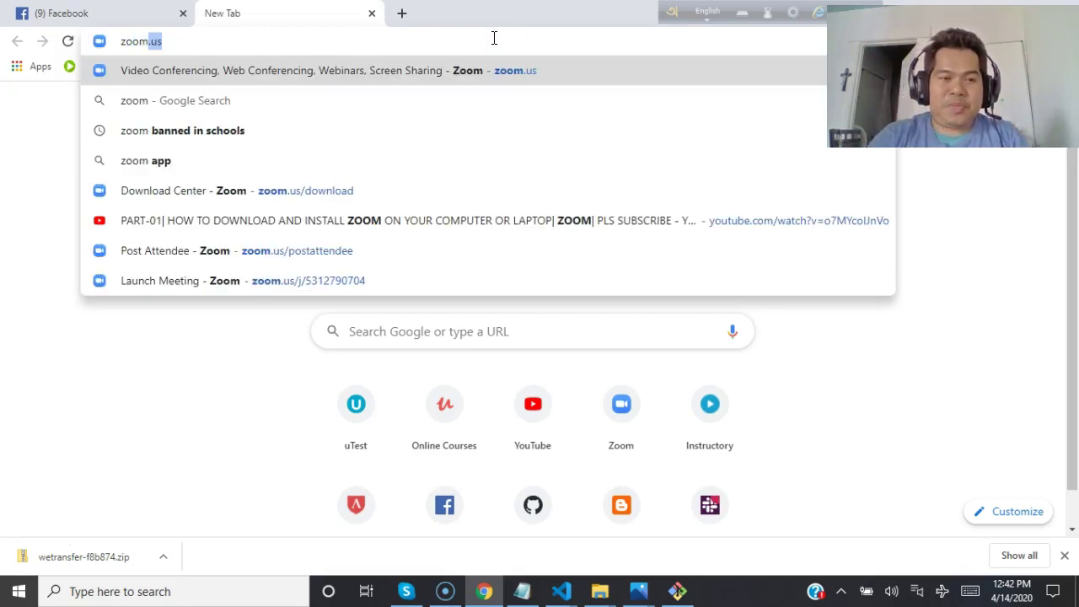
key(Return)
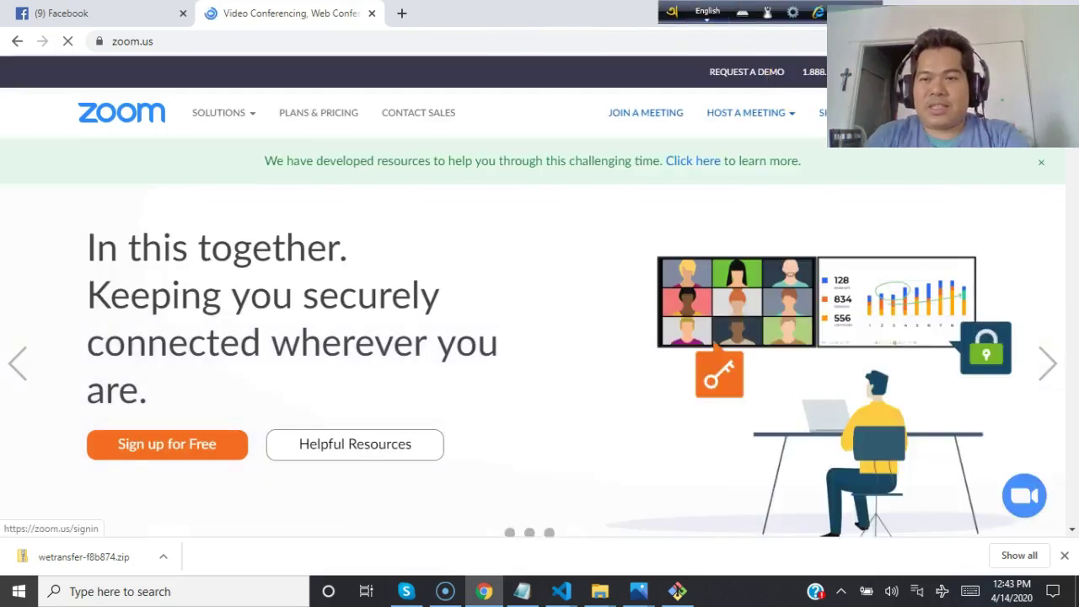
Choose Host a Meeting with Video On from the Zoom site.
click(780, 123)
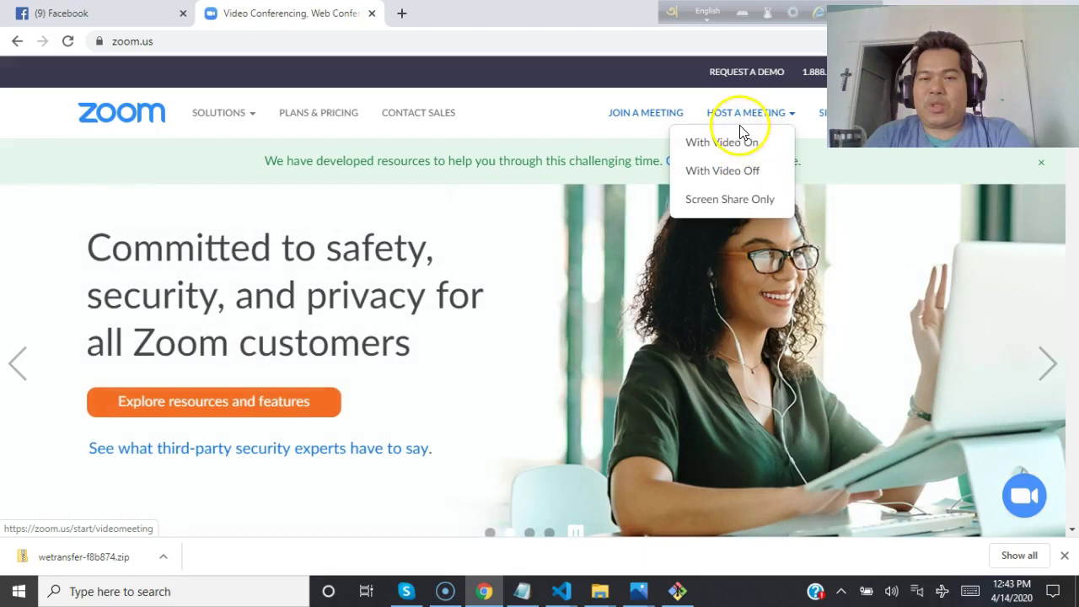
click(762, 128)
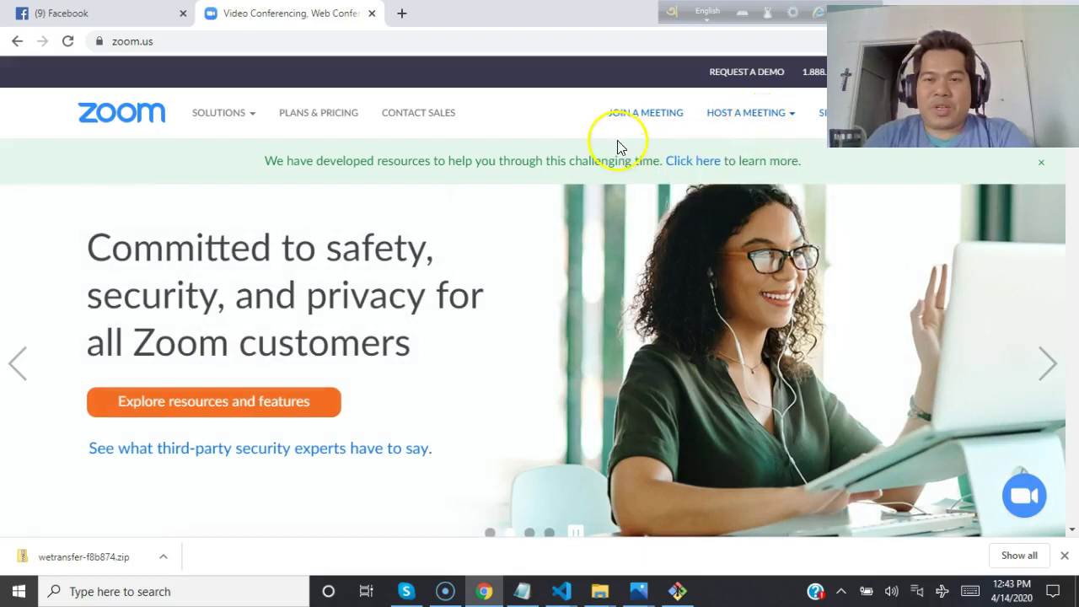
mouse_move(722, 121)
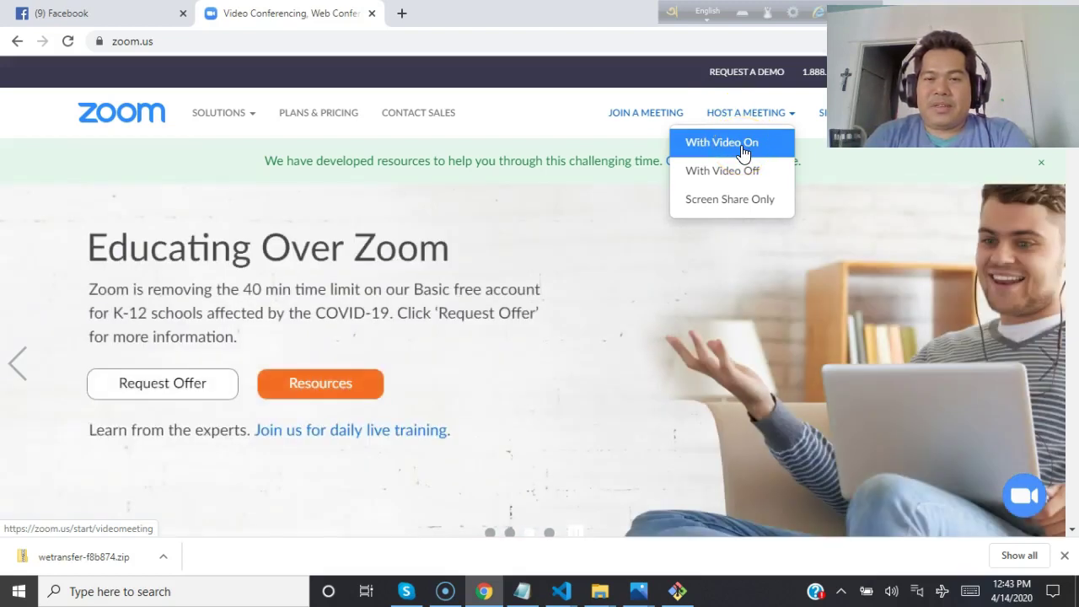
click(742, 152)
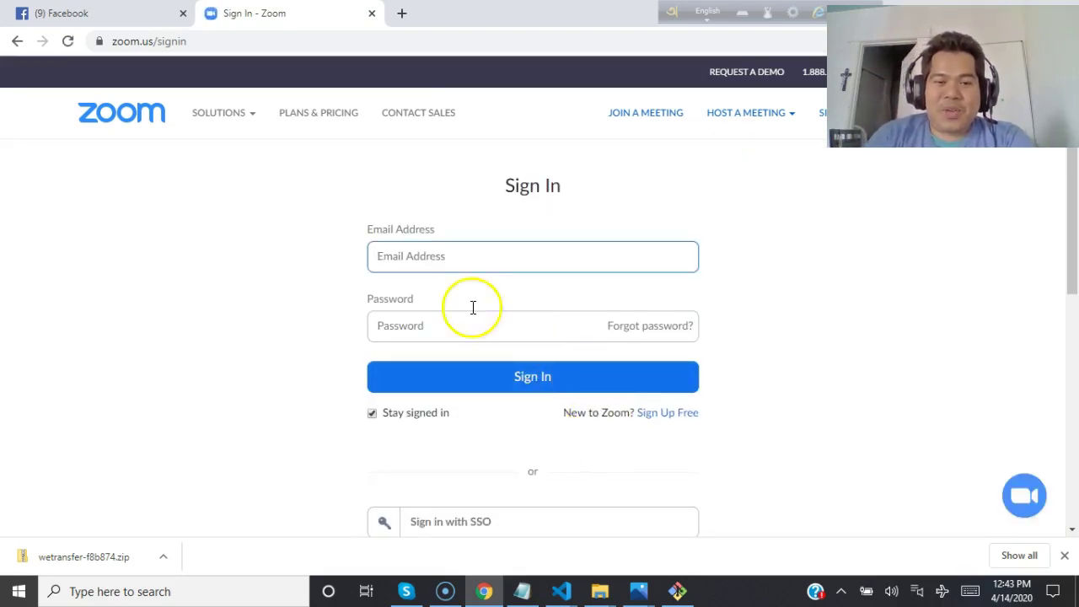
Sign in to Zoom using the Google account instead of an email address.
click(460, 262)
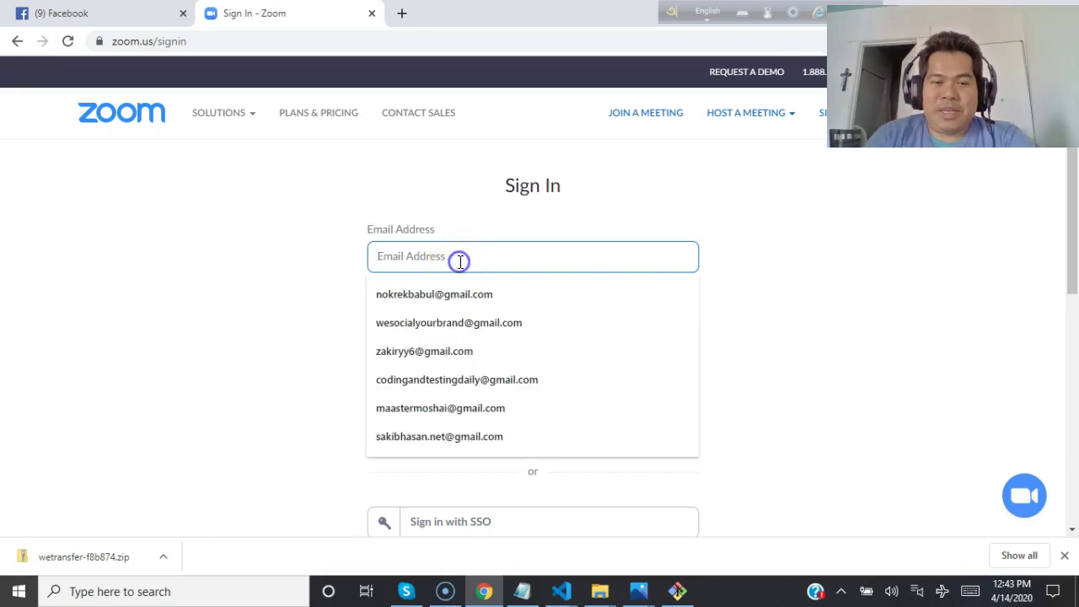
click(323, 283)
scroll(681, 361, down, 2)
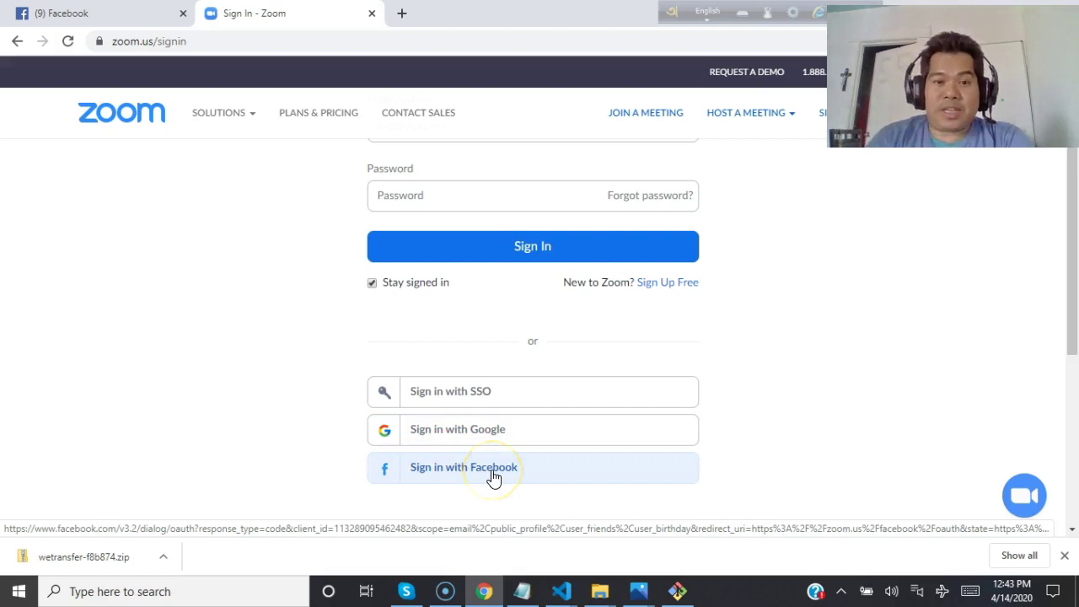
click(475, 430)
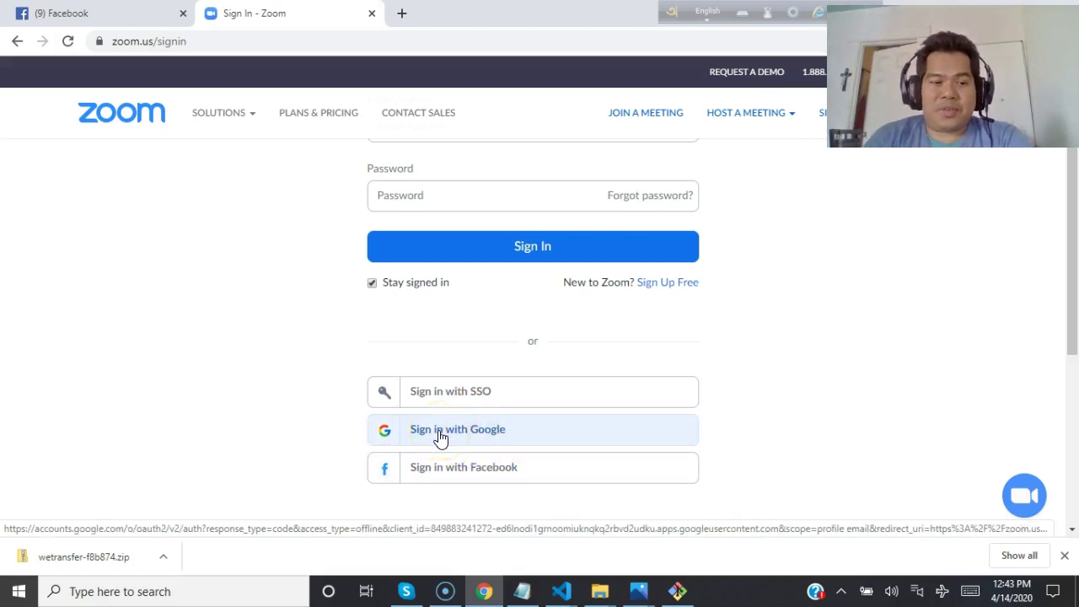
click(415, 434)
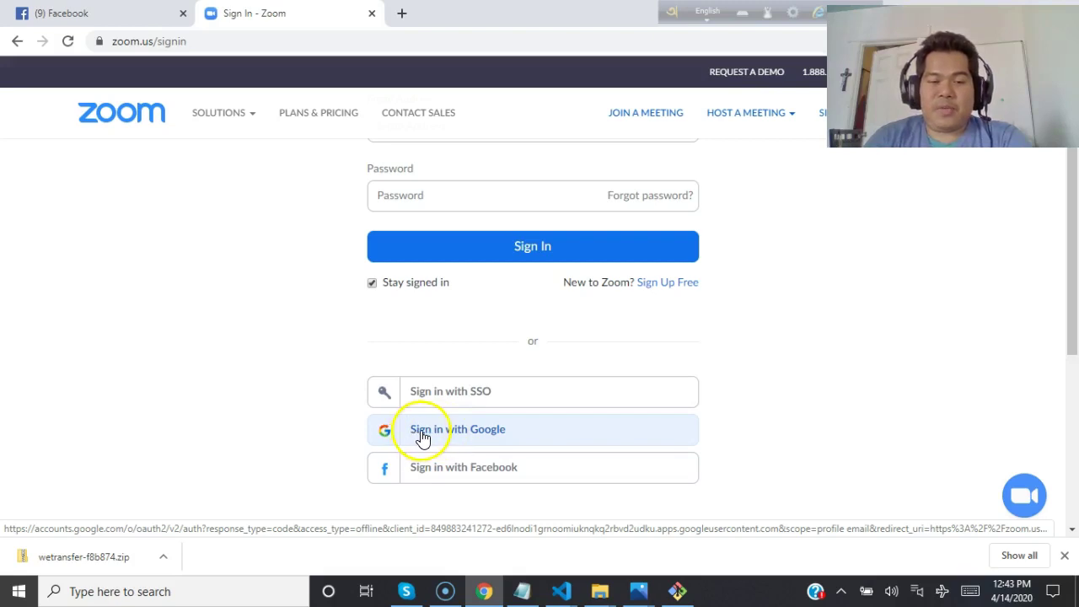
click(450, 434)
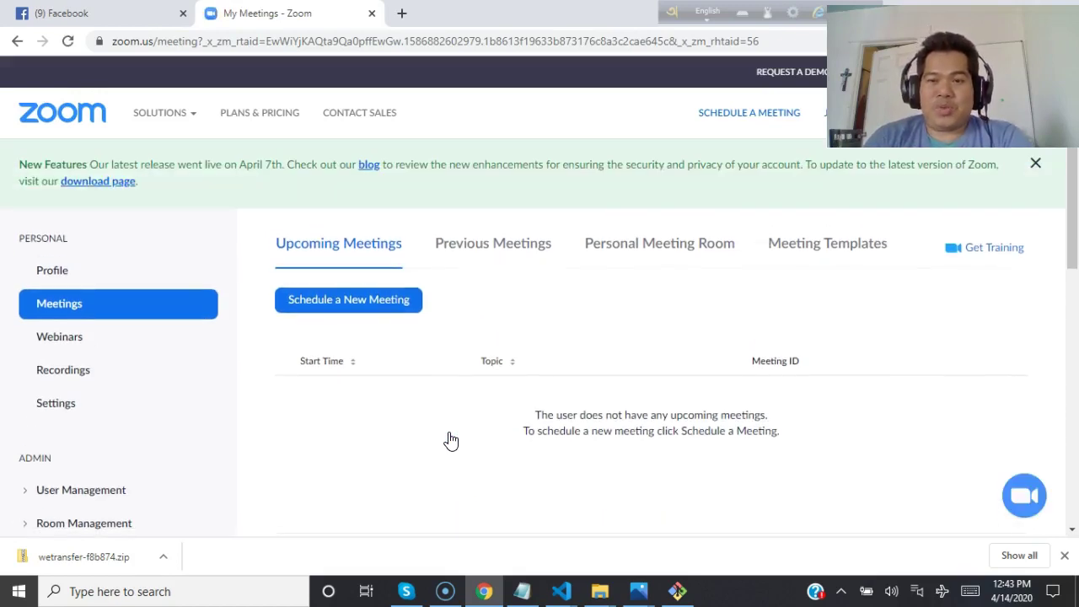
Show the empty Upcoming Meetings list and choose Schedule a New Meeting.
click(310, 246)
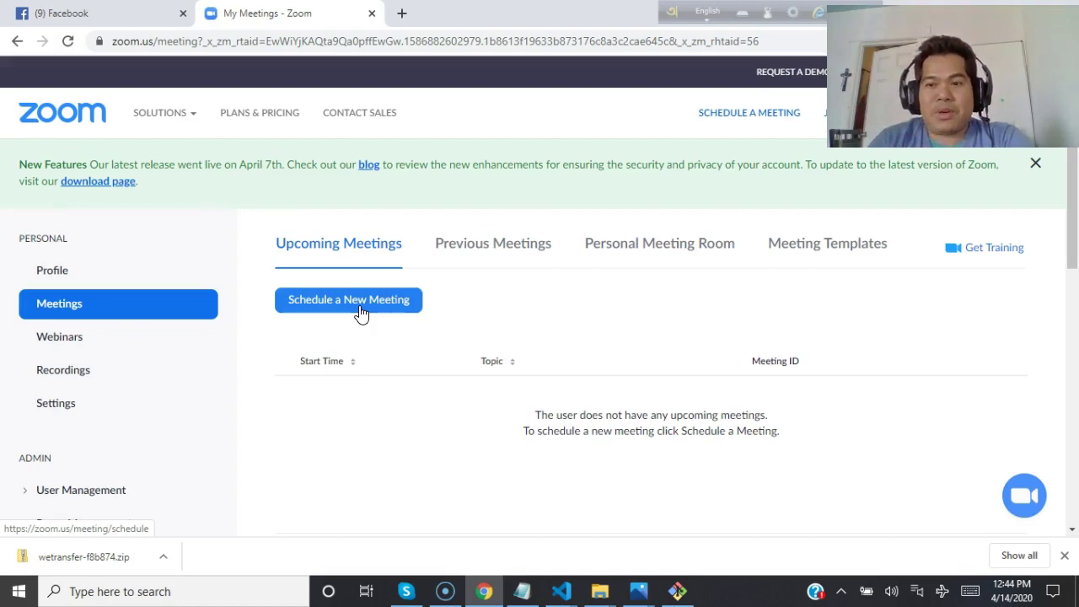
click(346, 308)
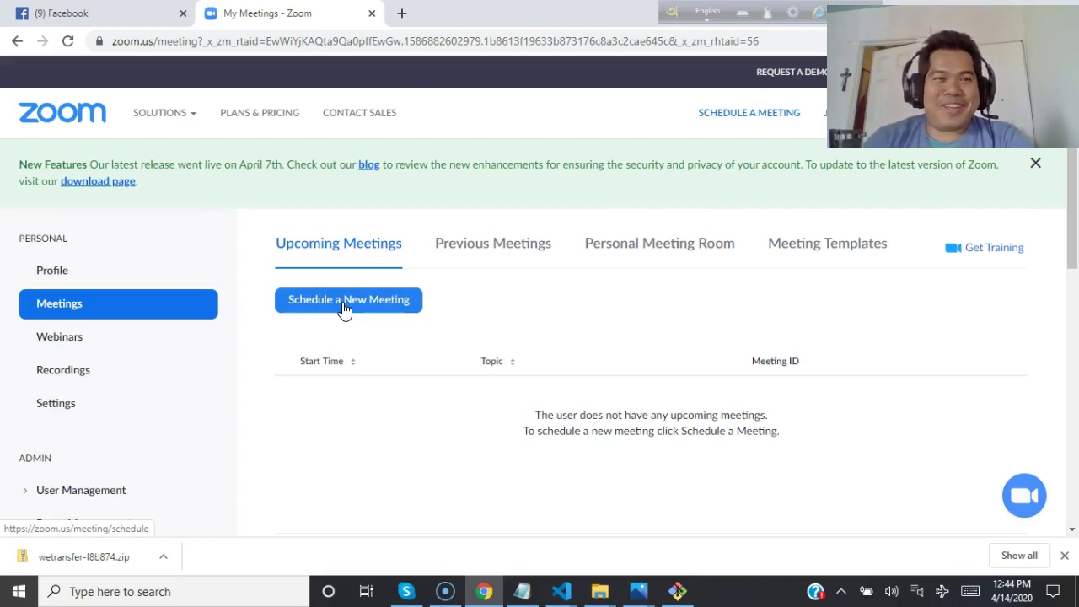
Open the Schedule a Meeting form, select the 'My Meeting' topic, then the description field.
click(344, 308)
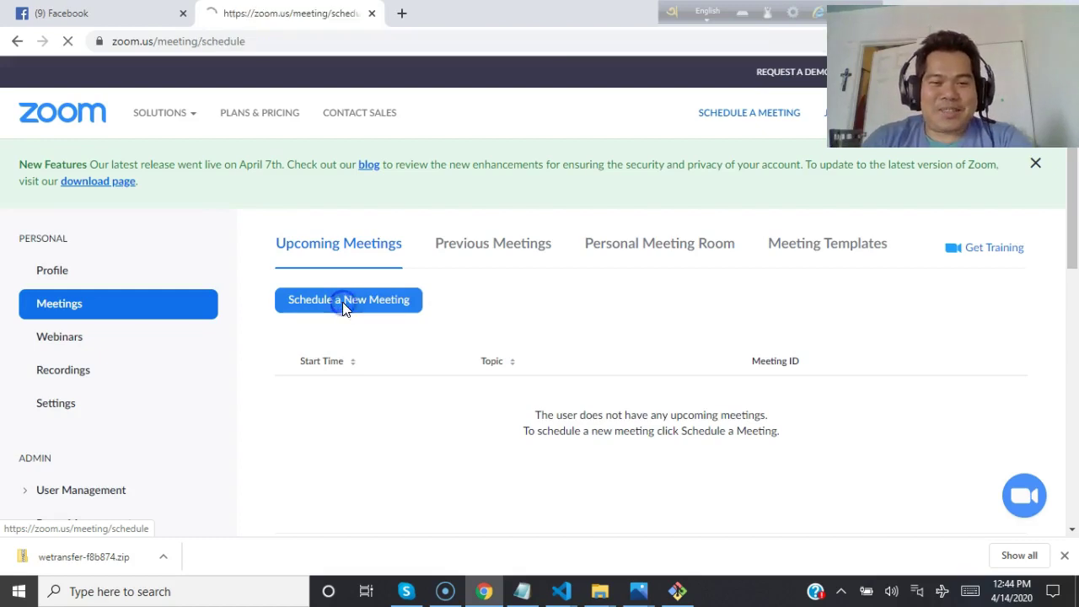
drag(393, 283, 507, 259)
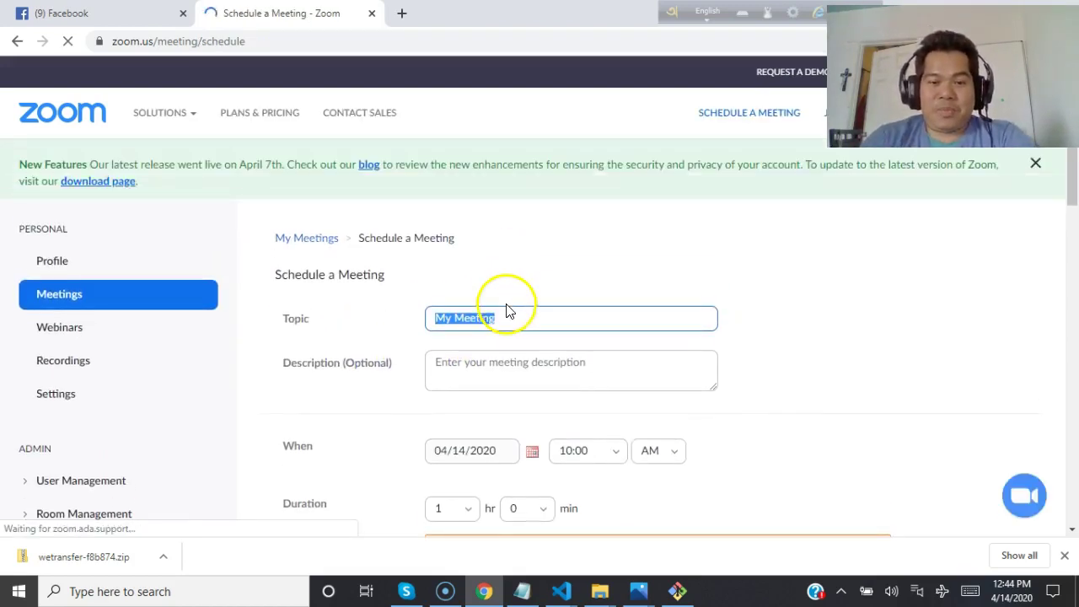
click(516, 372)
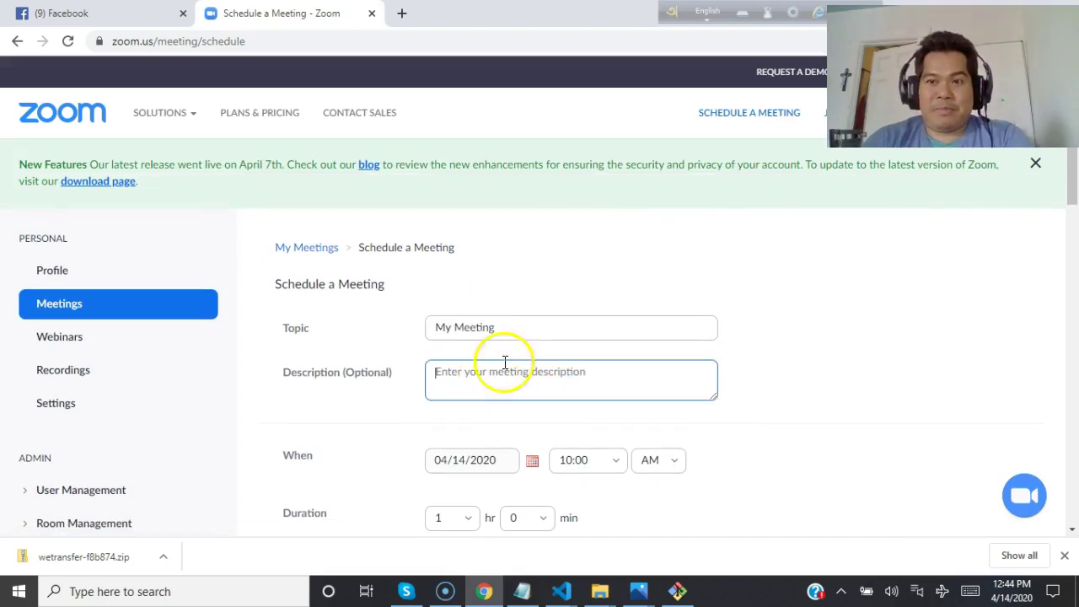
Review the Pacific time zone, auto-generated meeting ID and required password settings.
scroll(954, 274, down, 1)
scroll(955, 274, down, 2)
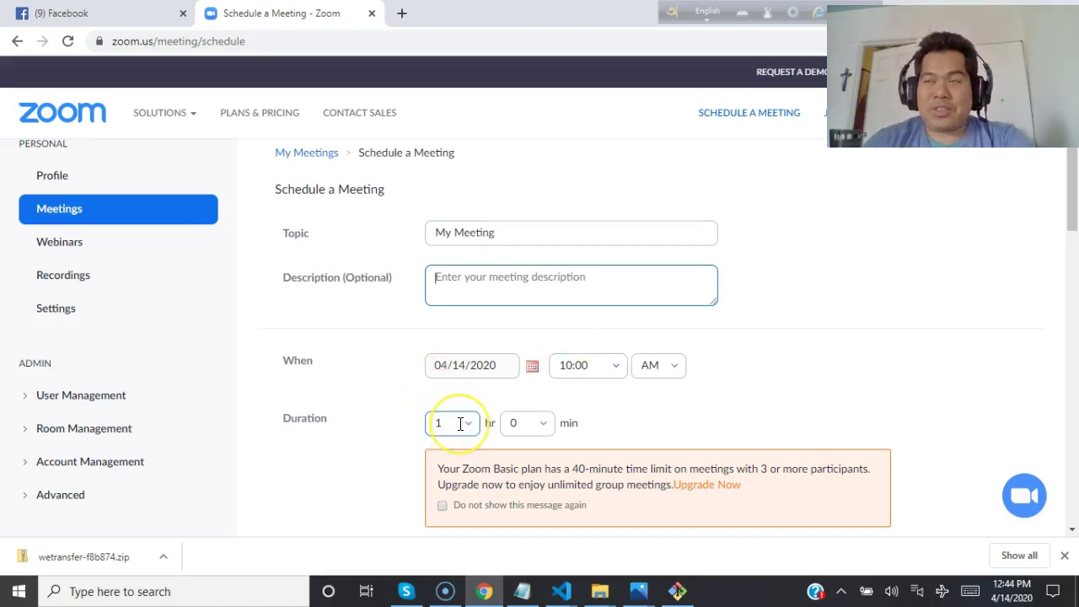
scroll(824, 392, down, 3)
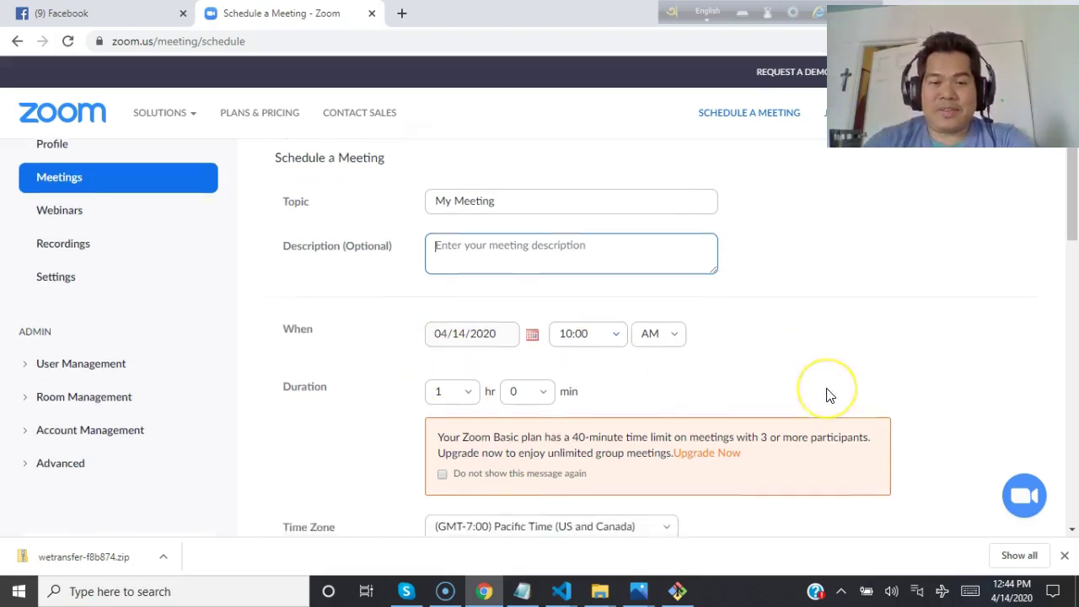
scroll(826, 392, down, 3)
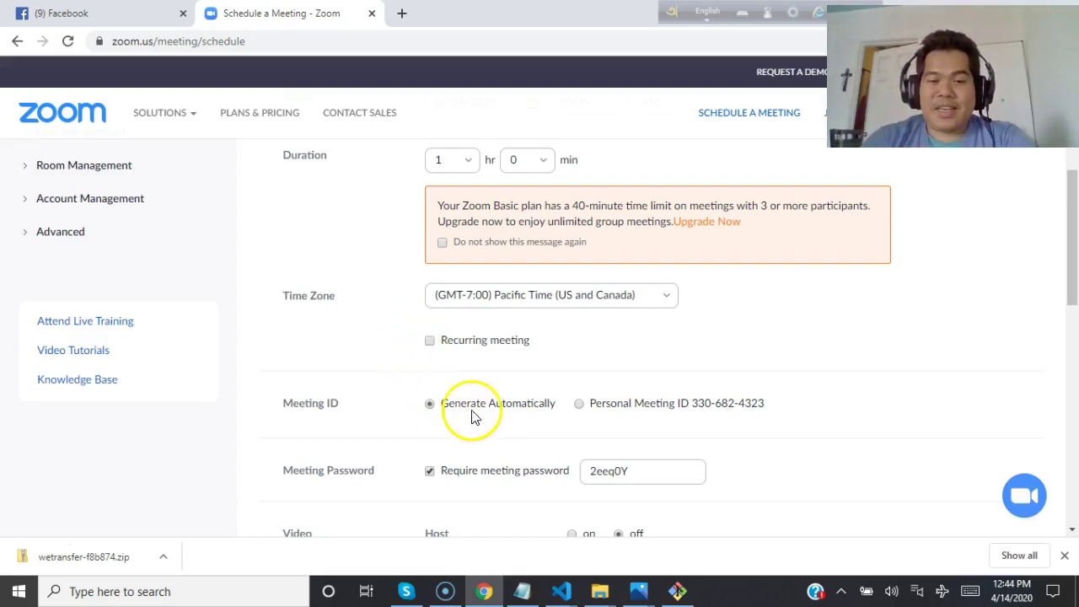
scroll(637, 415, down, 1)
scroll(636, 415, down, 2)
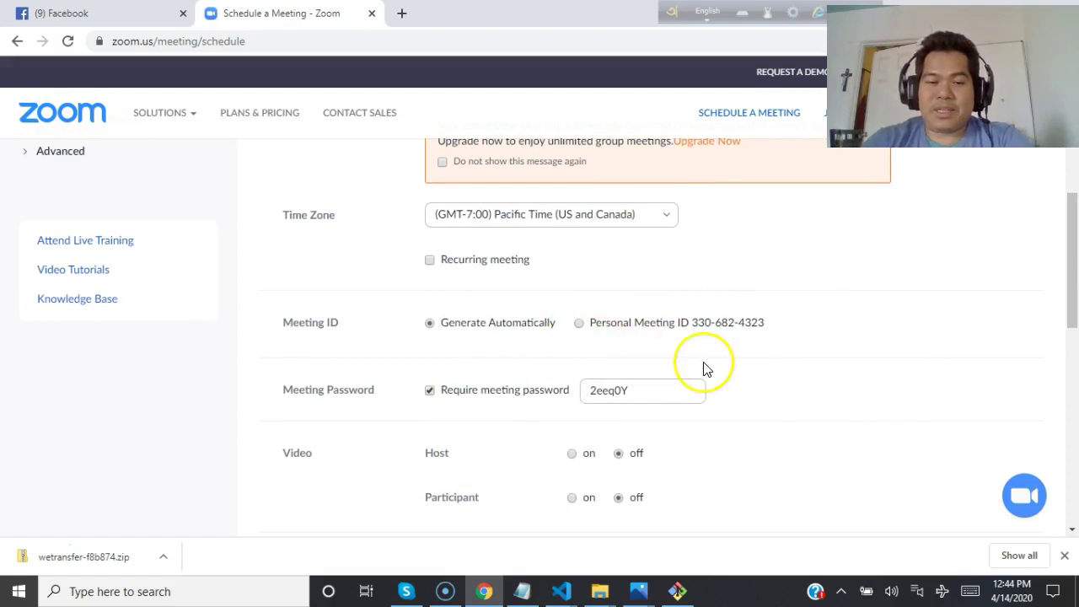
scroll(704, 367, down, 1)
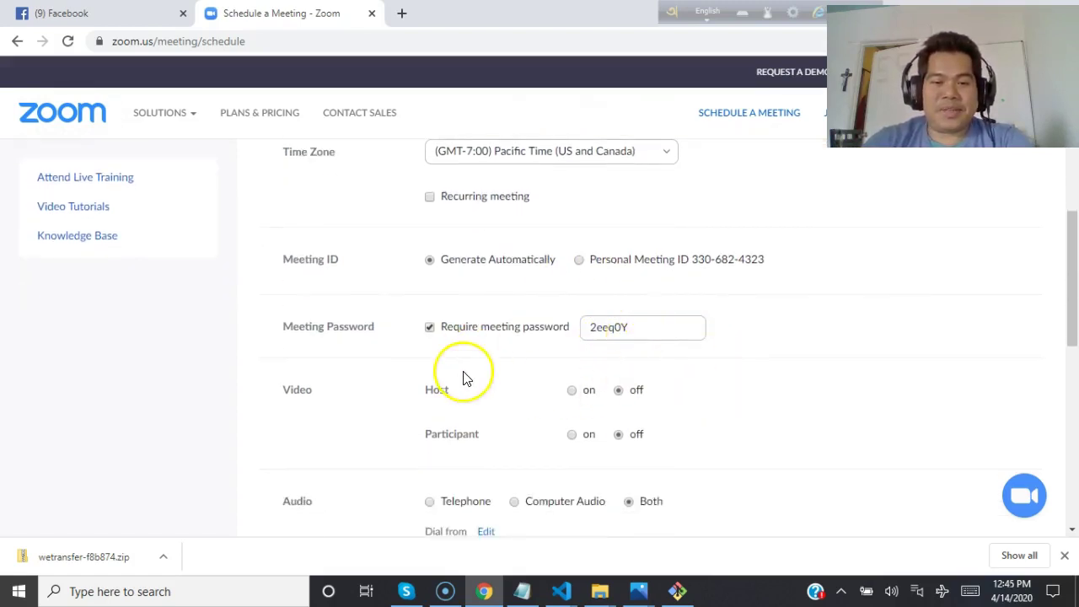
scroll(465, 379, down, 1)
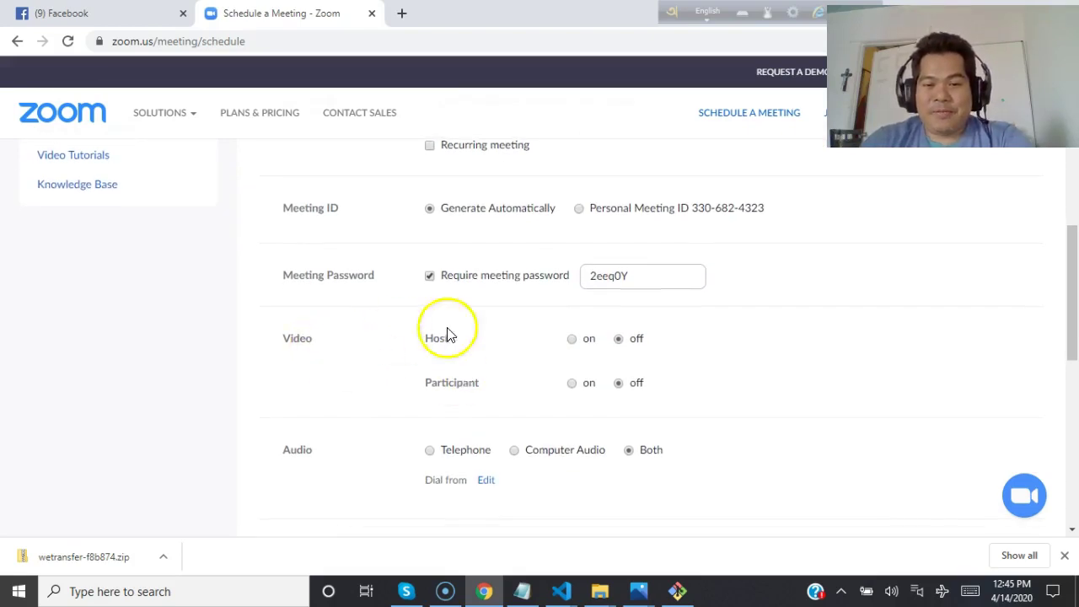
Turn video on for both the host and participants.
click(573, 339)
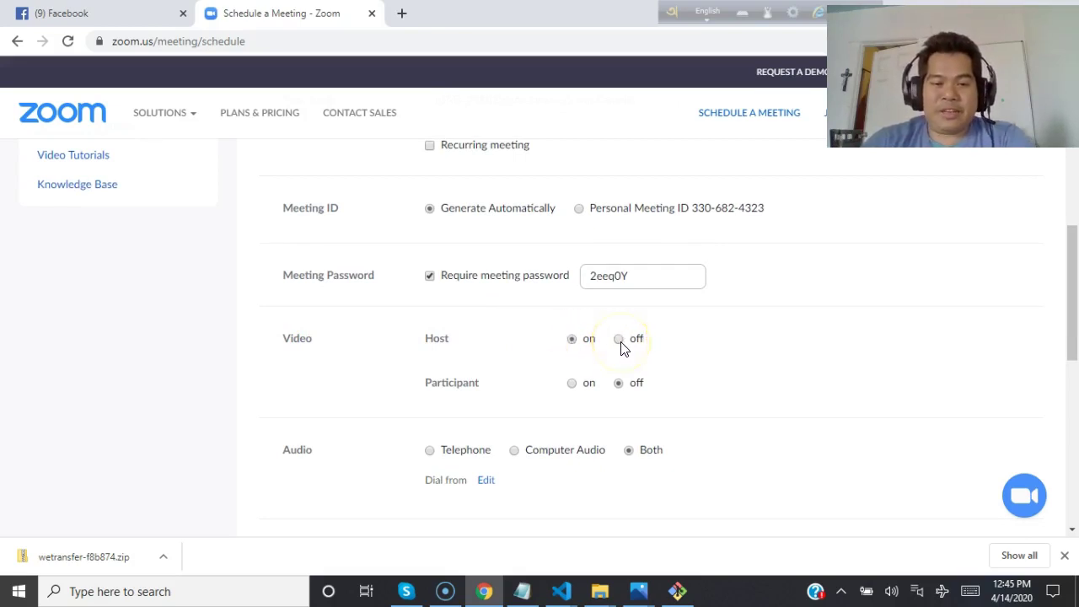
click(572, 383)
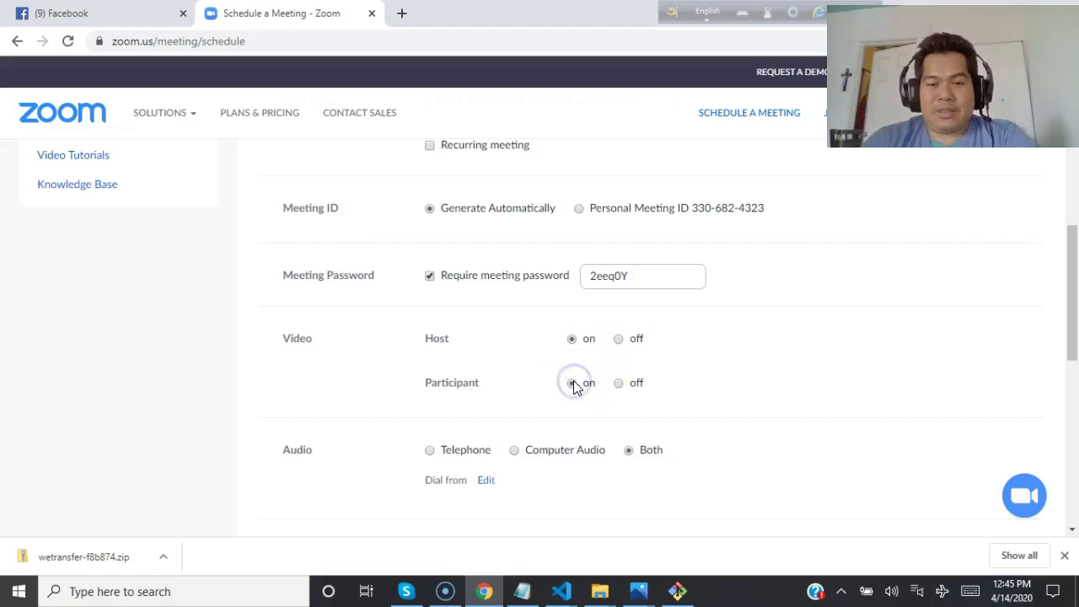
scroll(513, 405, down, 1)
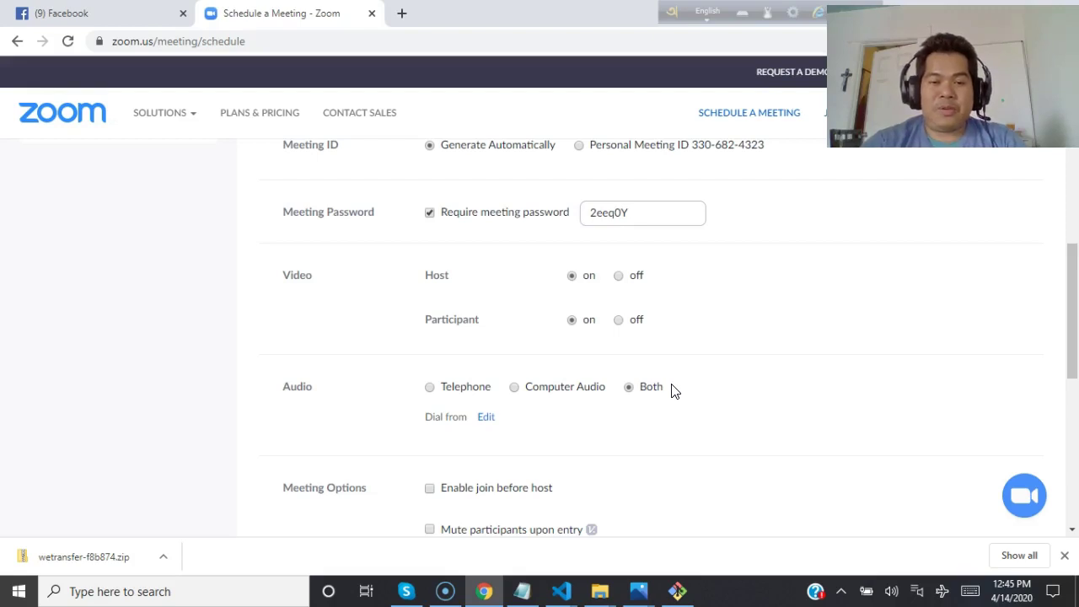
scroll(671, 389, down, 2)
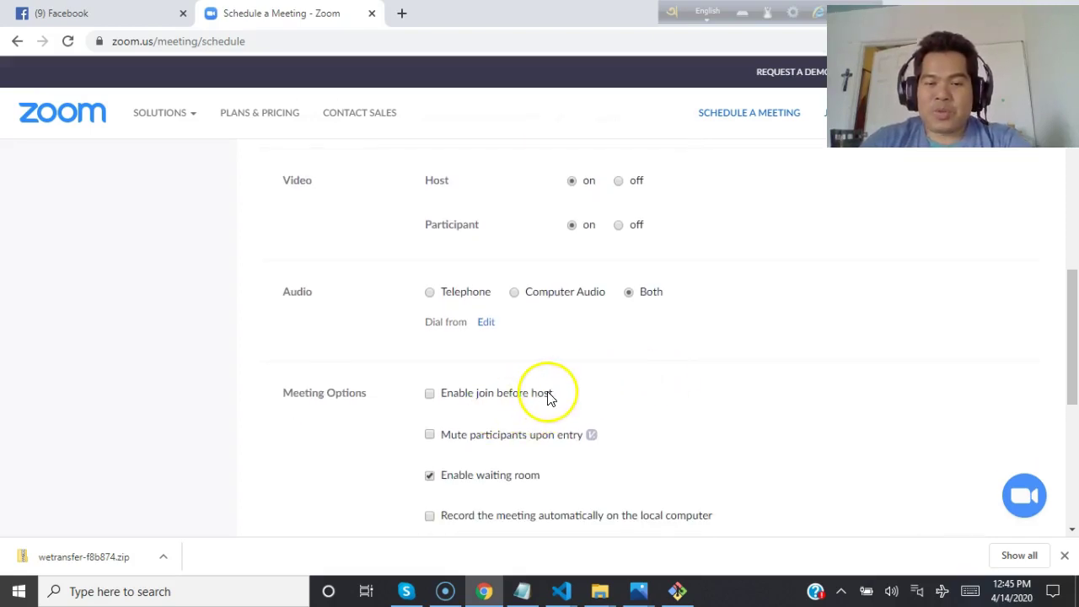
Enable join before host and local automatic recording, leaving mute on entry off.
click(431, 394)
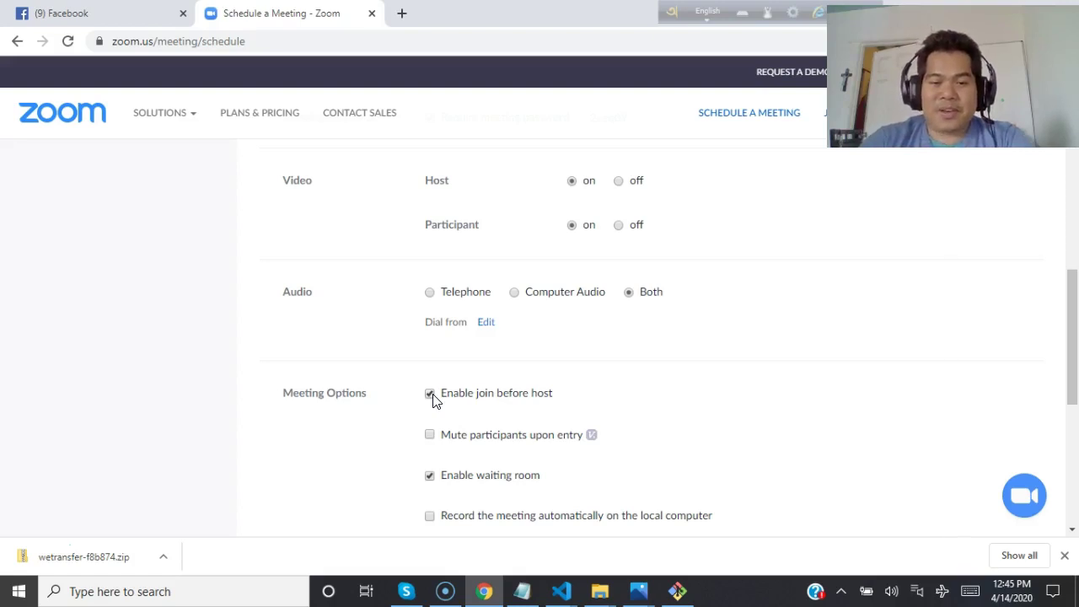
click(430, 437)
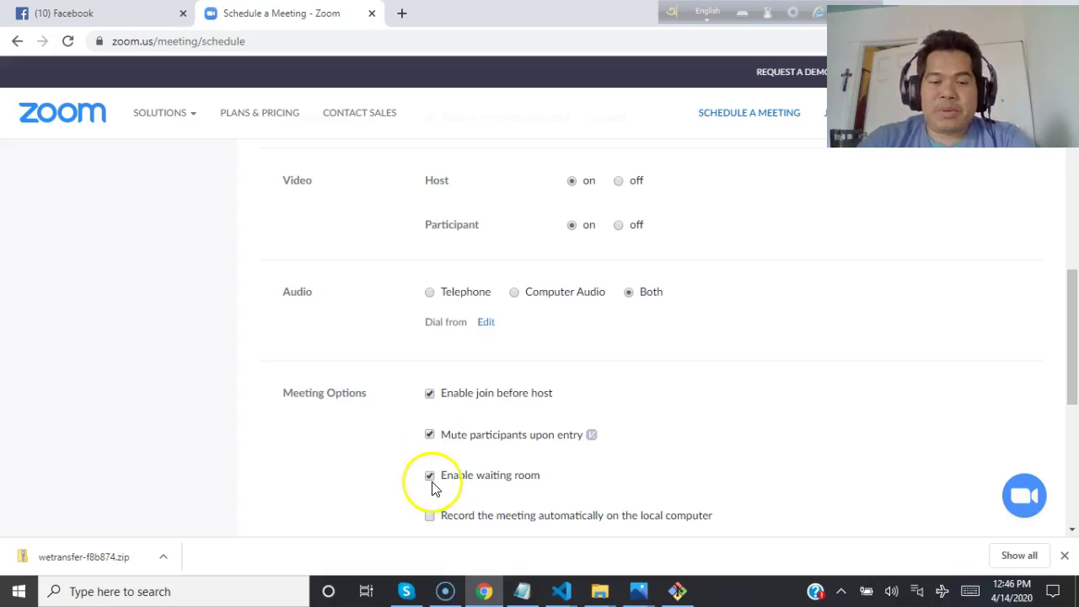
click(430, 434)
scroll(621, 463, down, 1)
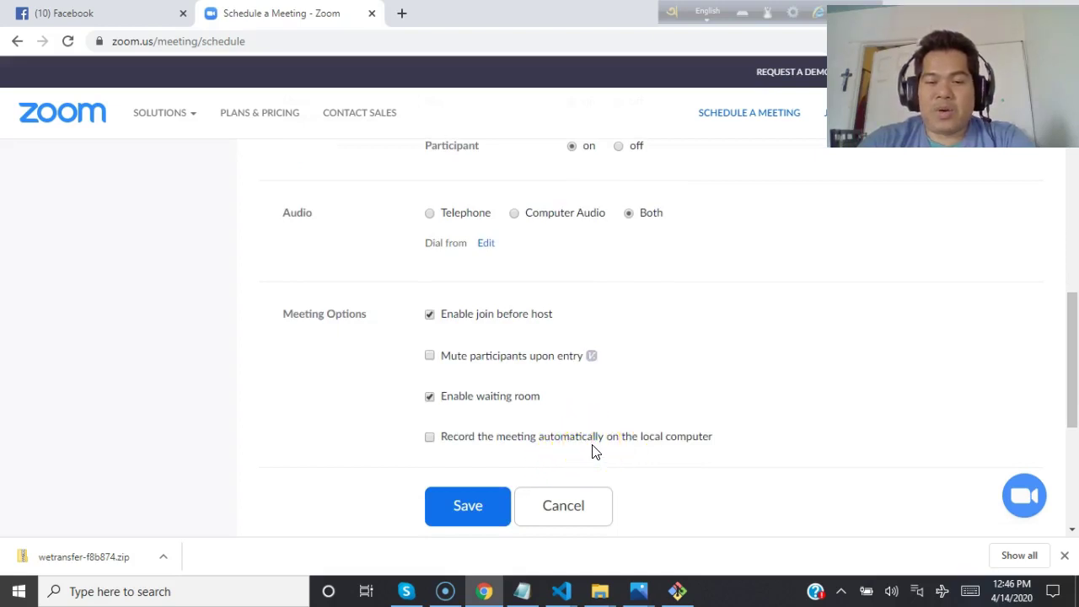
click(430, 438)
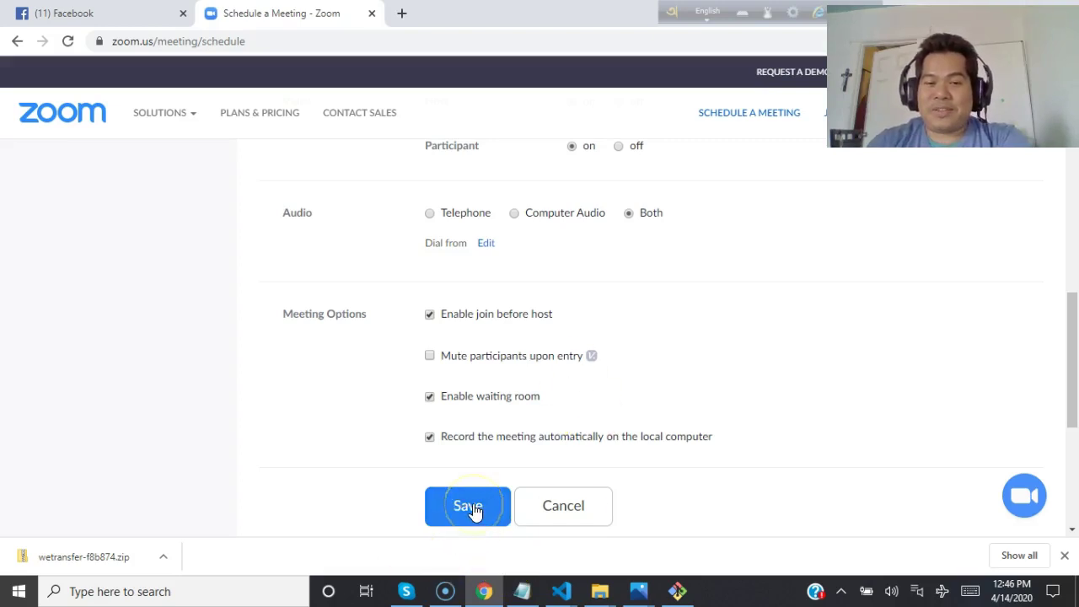
scroll(706, 305, up, 3)
scroll(706, 305, up, 3)
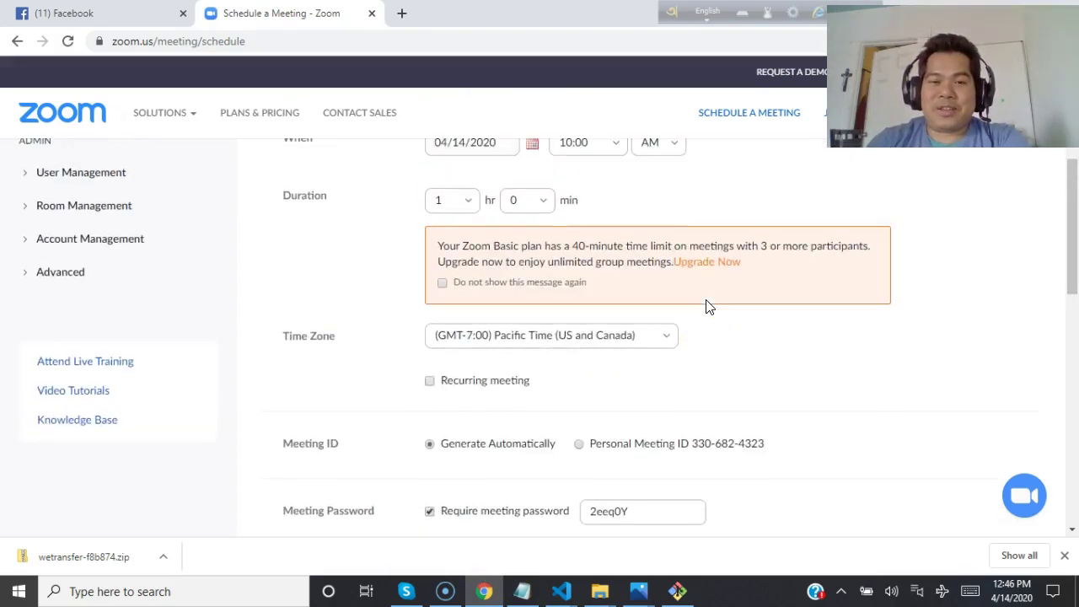
mouse_move(1007, 593)
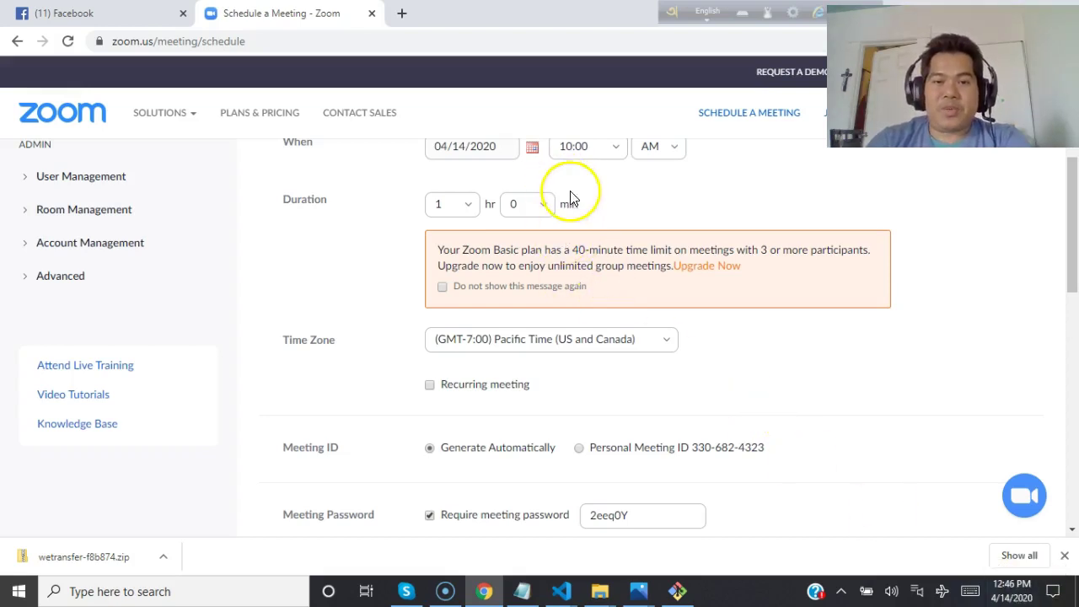
scroll(571, 199, up, 1)
scroll(572, 199, up, 1)
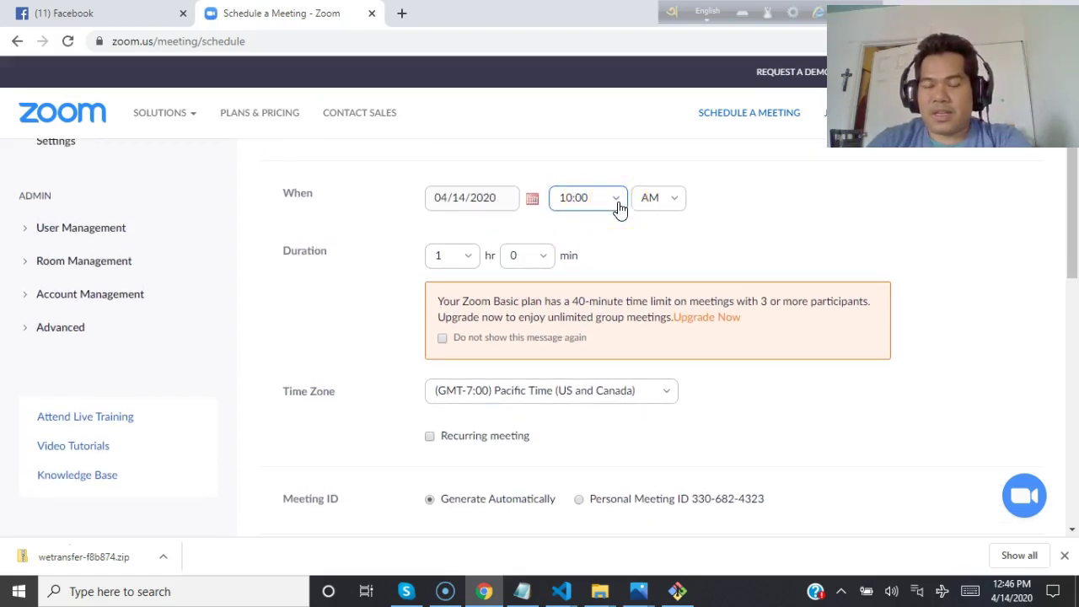
Set the meeting start time to 1:00 PM.
click(619, 209)
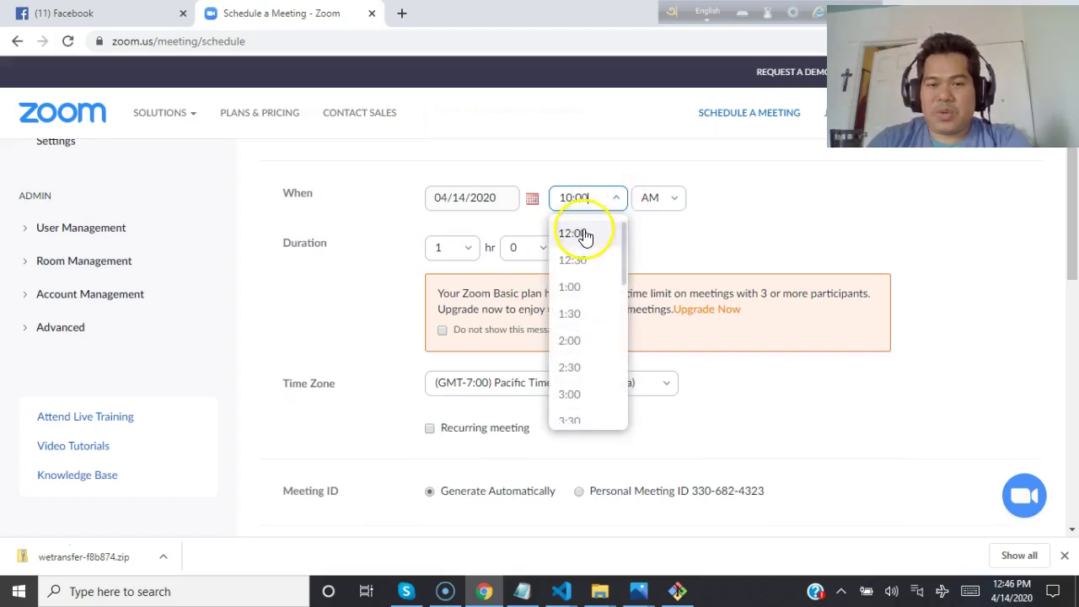
click(584, 234)
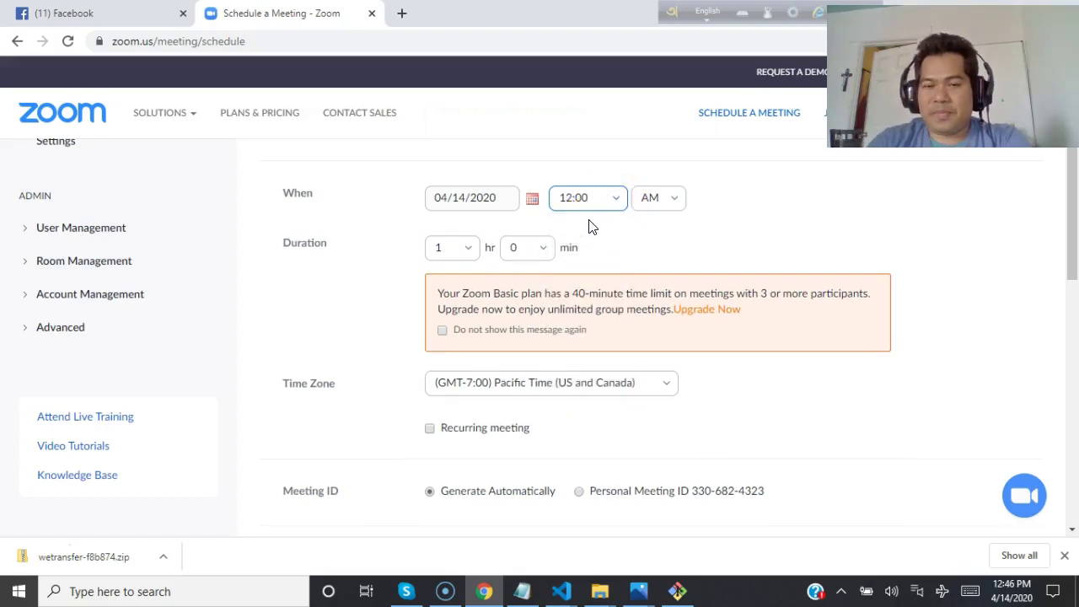
click(595, 198)
click(593, 198)
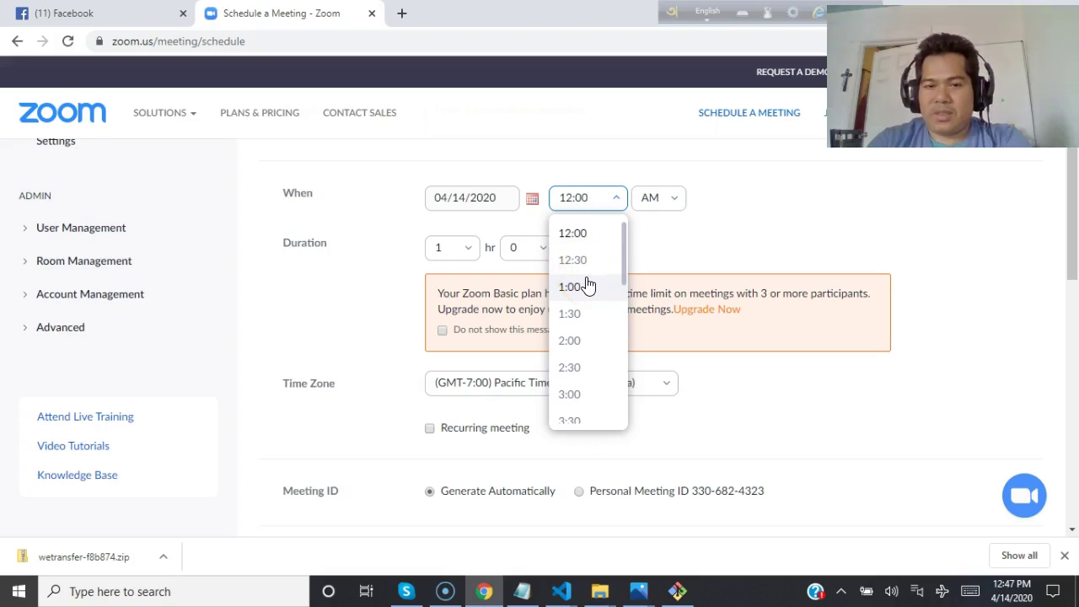
click(570, 286)
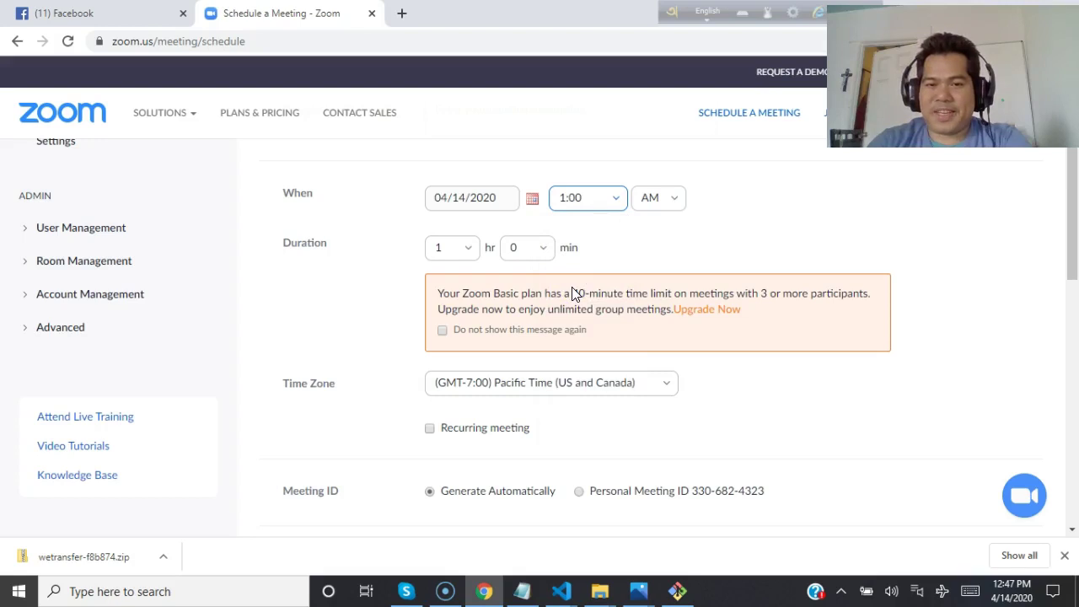
click(665, 202)
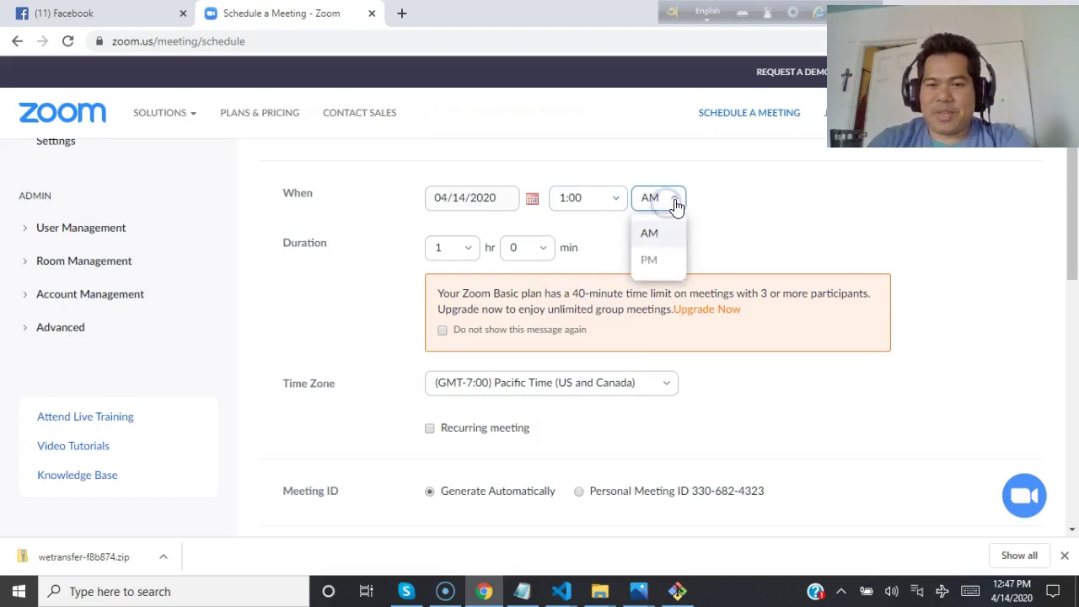
click(647, 264)
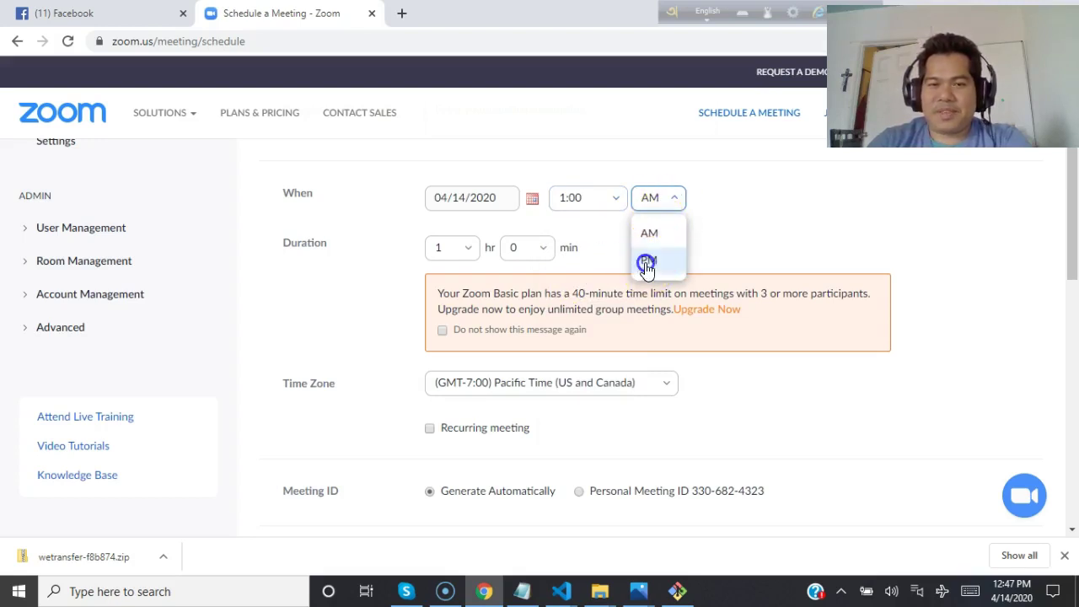
Keep the meeting duration at 1 hour and 0 minutes.
click(457, 248)
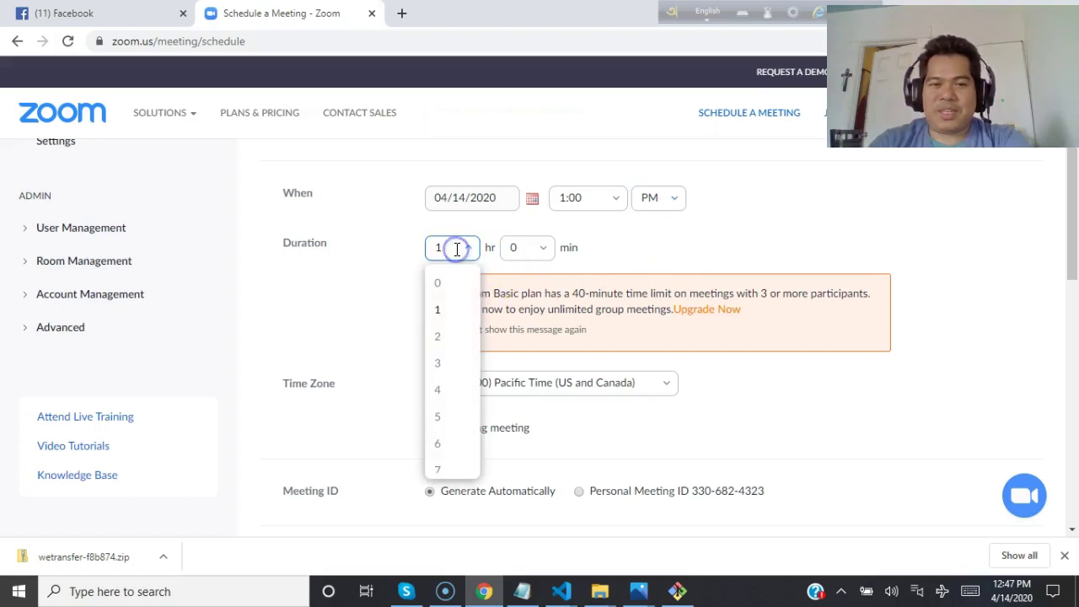
click(438, 417)
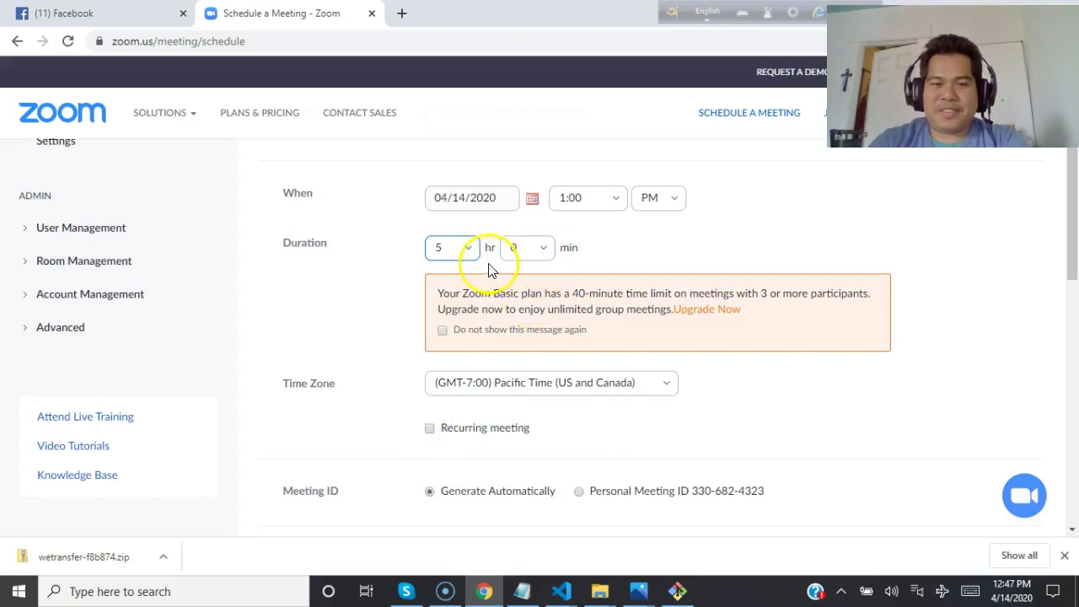
click(468, 250)
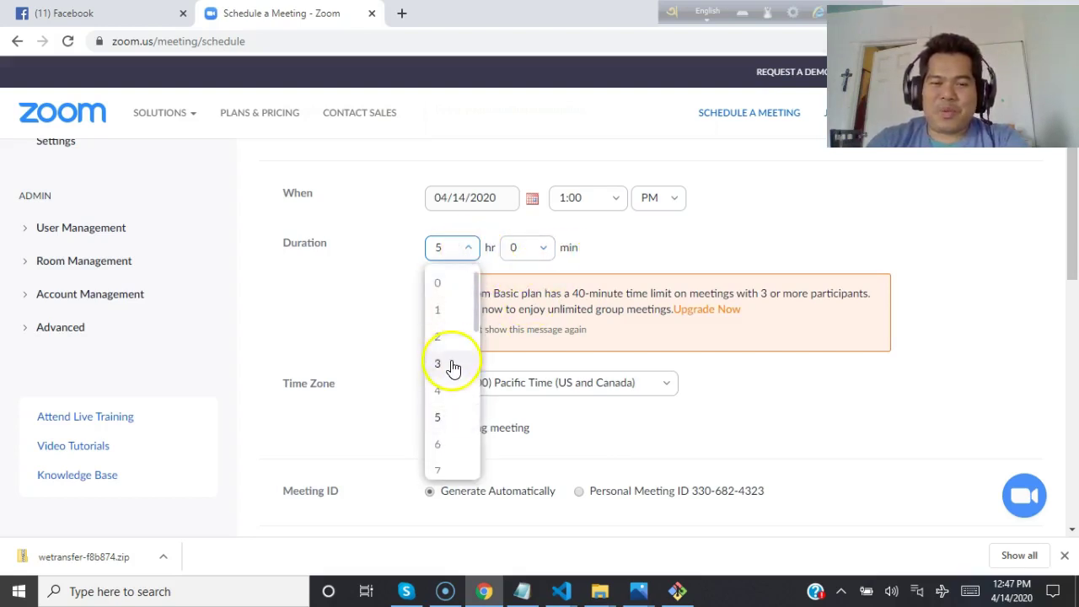
click(439, 312)
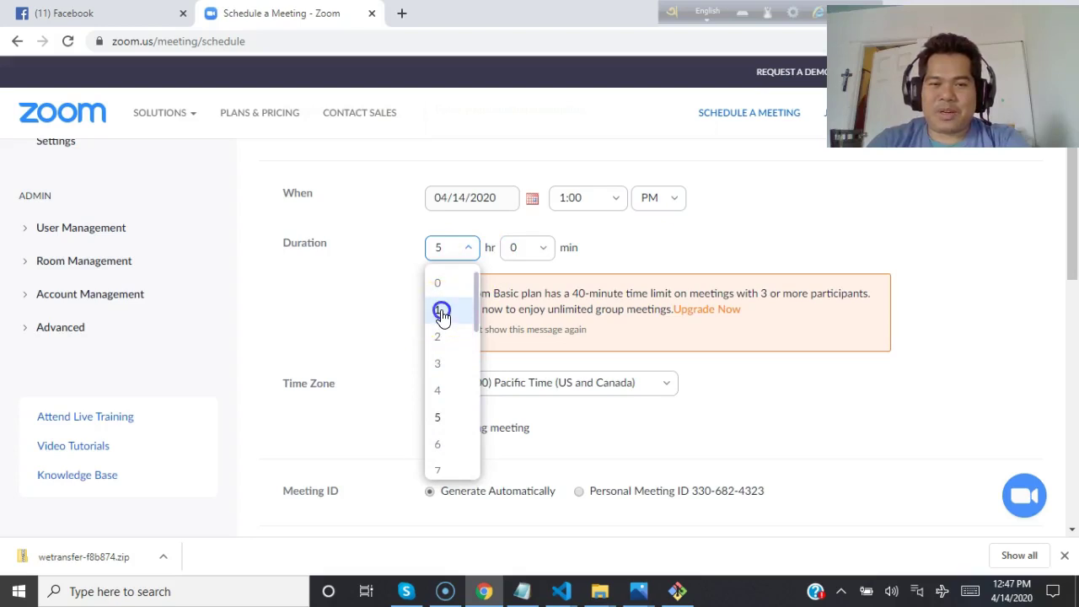
click(544, 247)
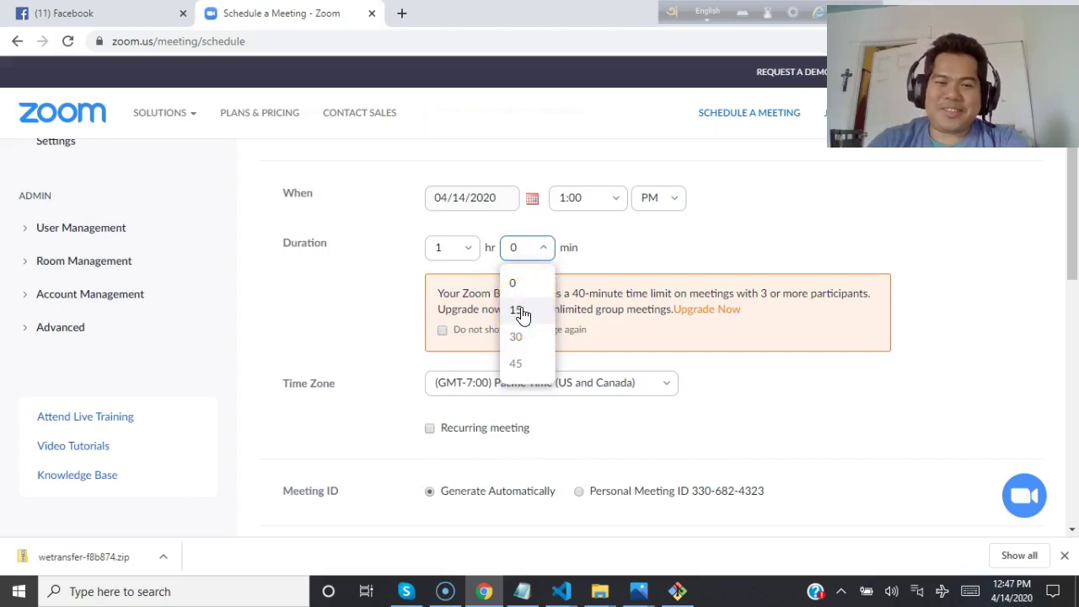
click(511, 283)
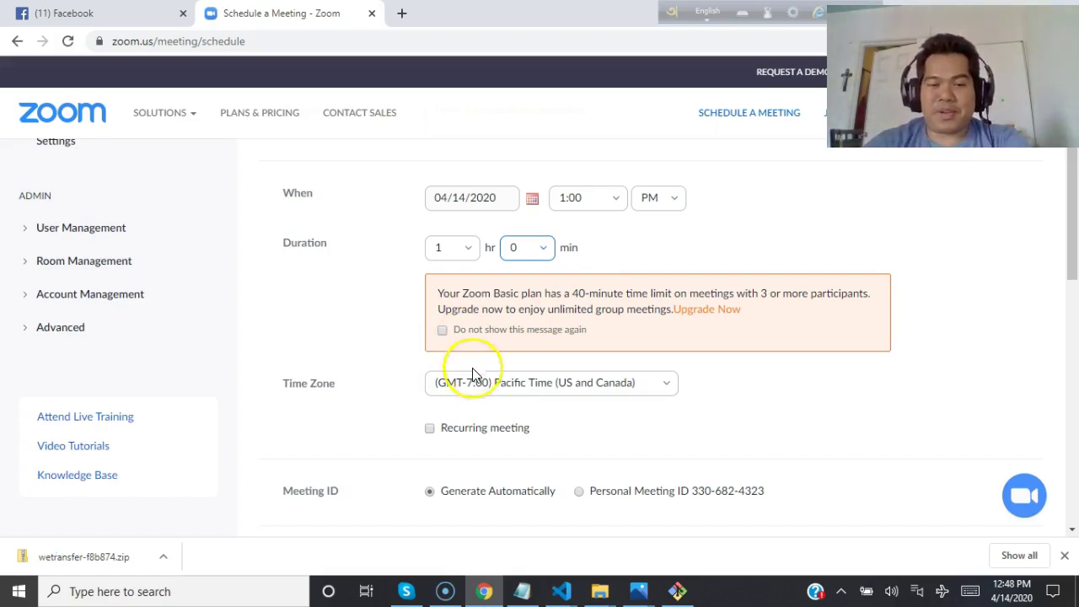
Use the Personal Meeting ID and enter a new meeting password.
scroll(668, 416, down, 1)
scroll(669, 417, down, 3)
scroll(668, 417, down, 1)
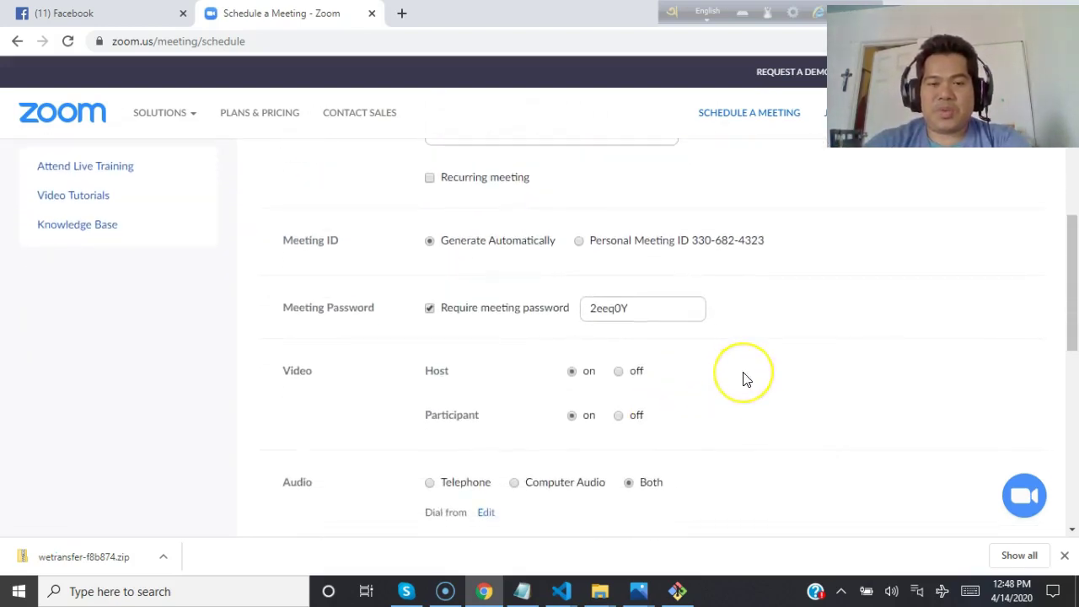
click(579, 242)
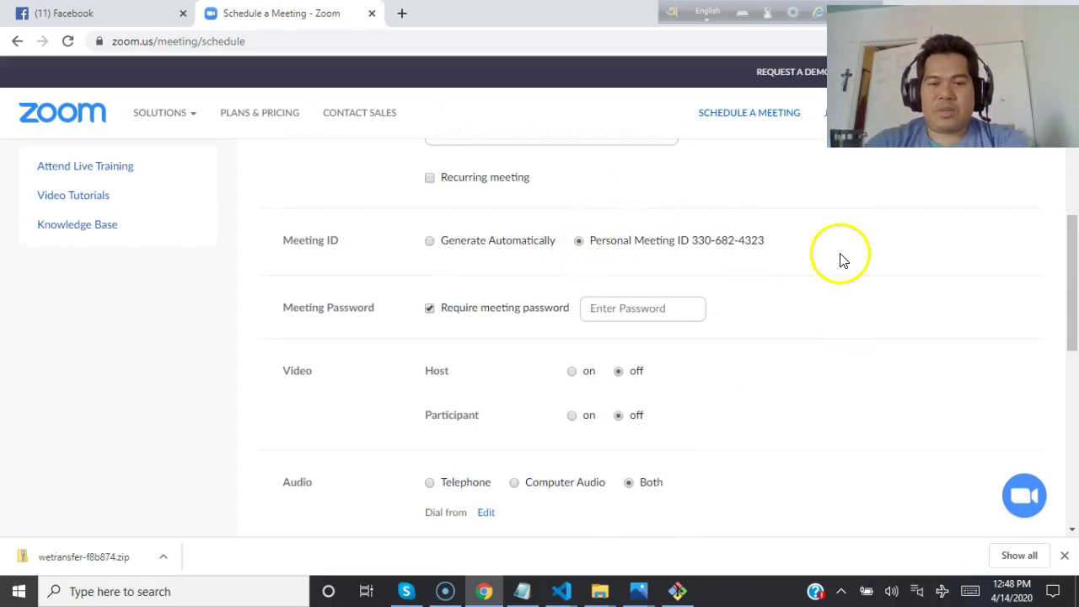
scroll(841, 258, down, 4)
scroll(822, 337, up, 3)
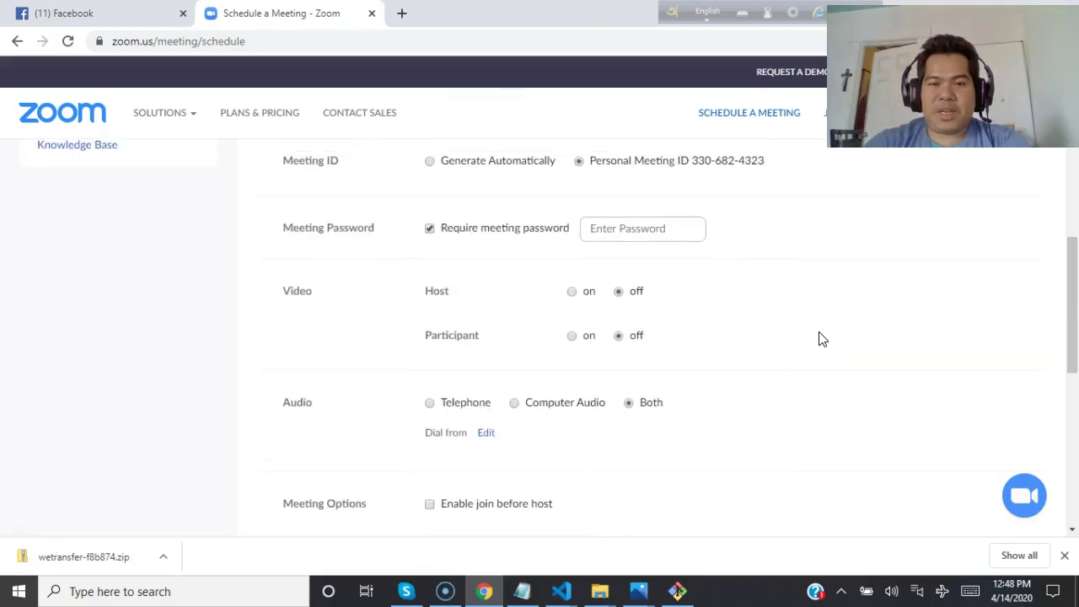
click(608, 230)
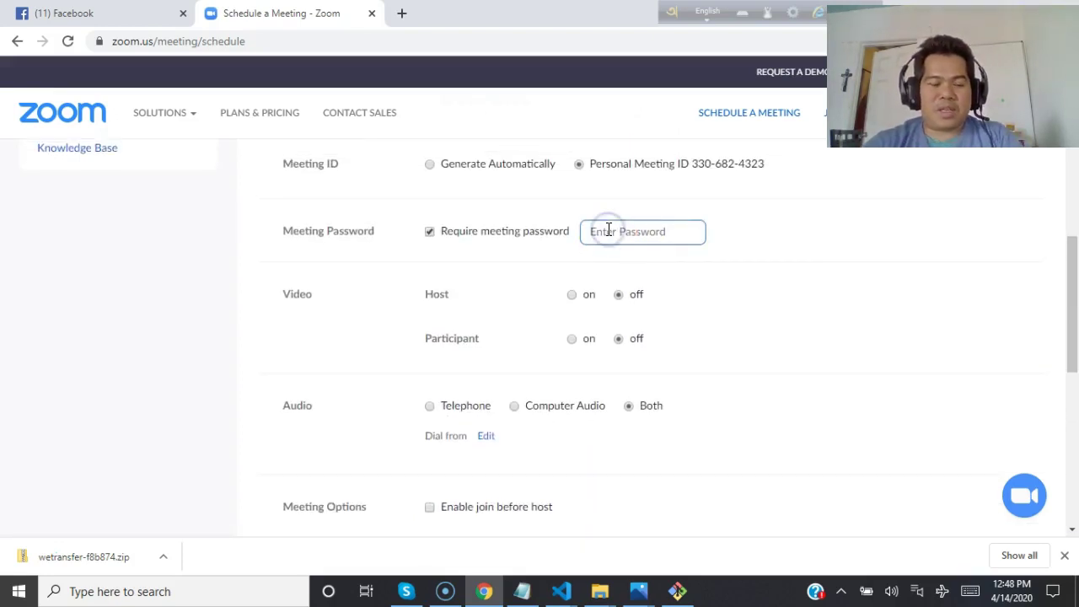
text(abc)
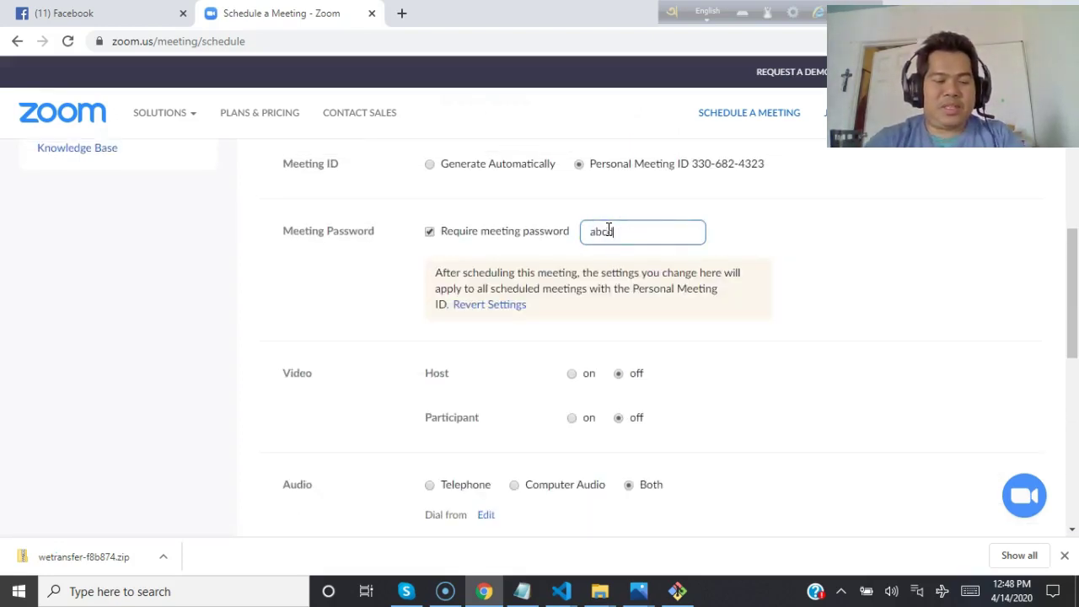
text(d1234)
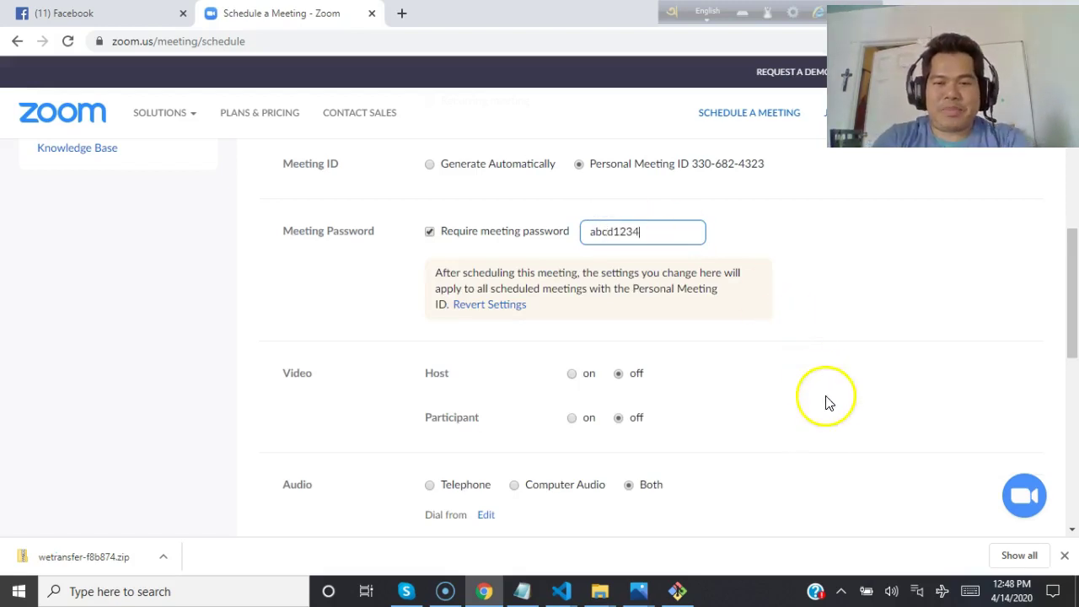
Enable join before host, the waiting room and mute participants upon entry.
scroll(826, 402, down, 1)
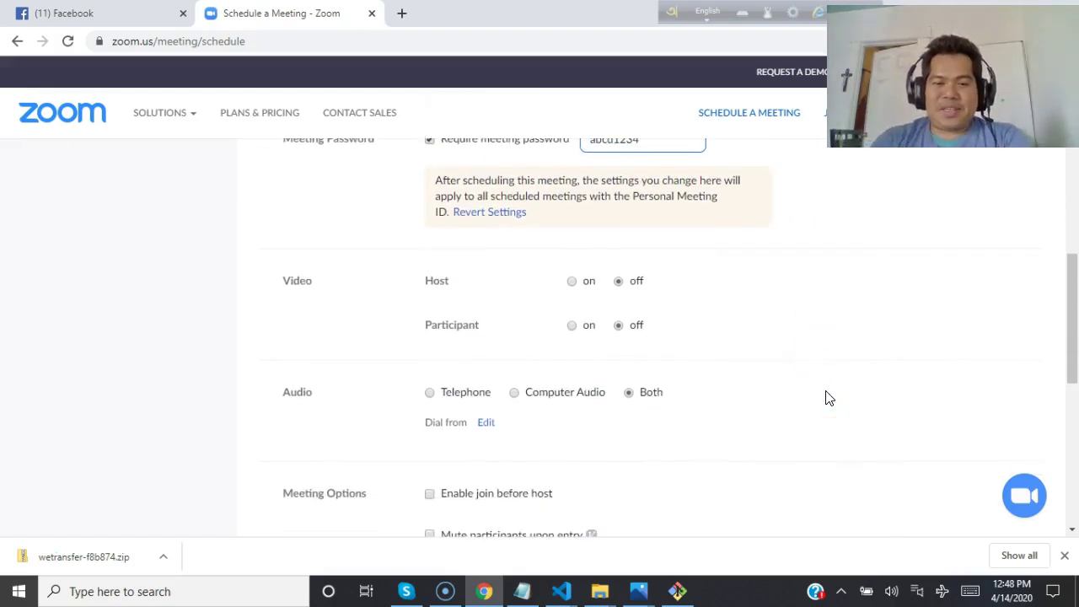
scroll(826, 398, down, 1)
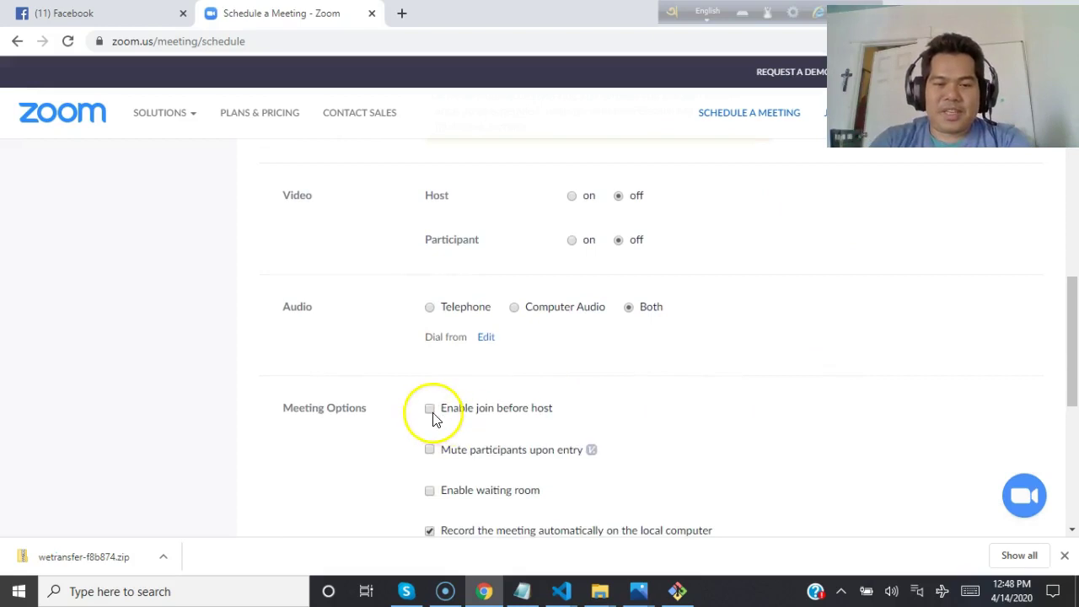
click(430, 409)
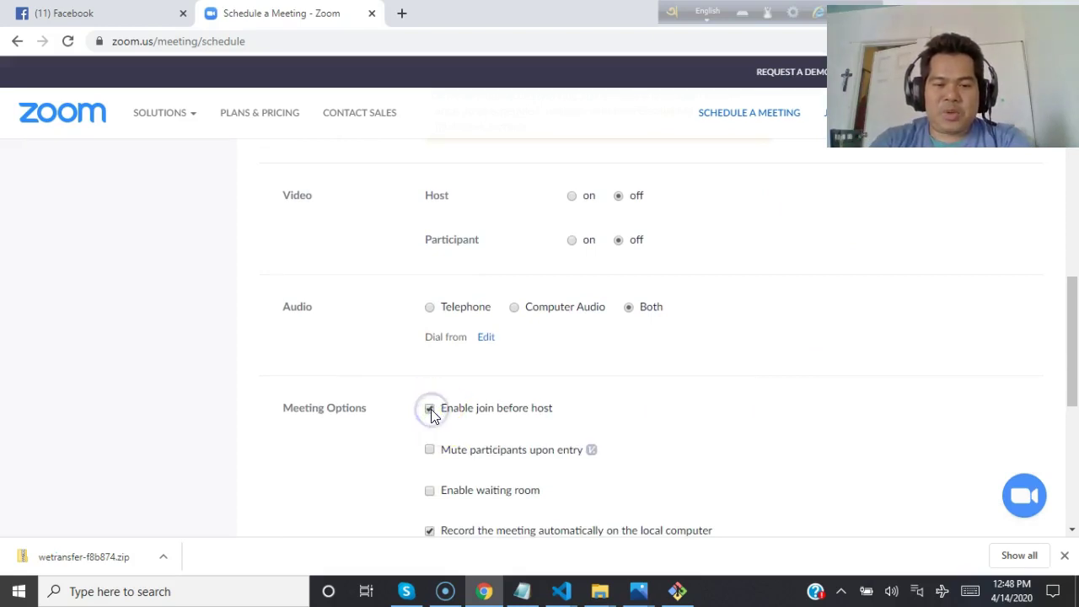
click(430, 492)
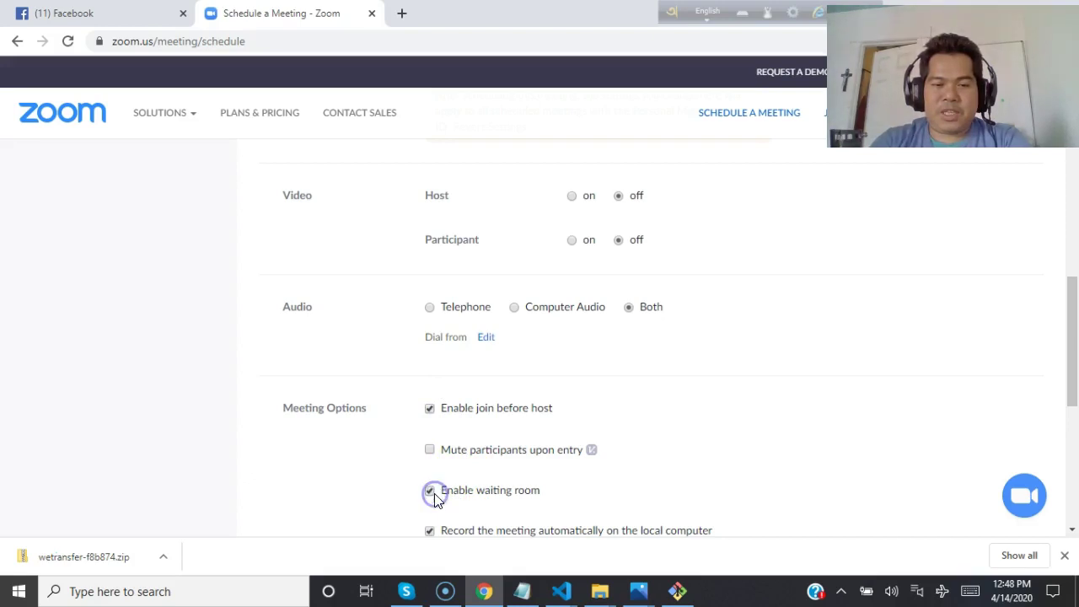
click(431, 450)
scroll(790, 392, down, 2)
scroll(792, 394, down, 1)
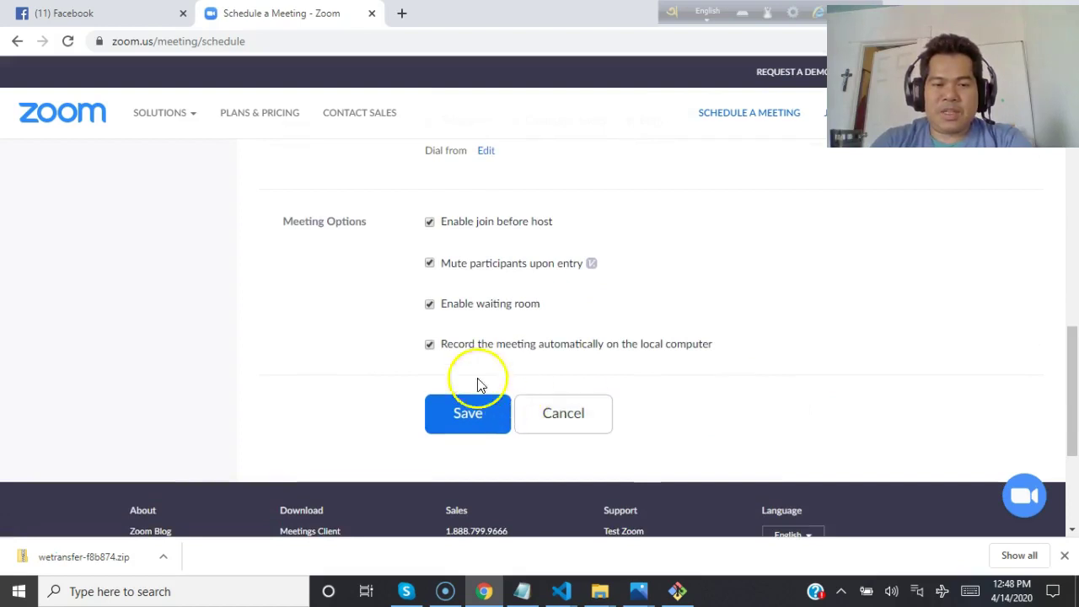
Save the meeting and reveal the Start this Meeting host options on its Manage page.
click(476, 414)
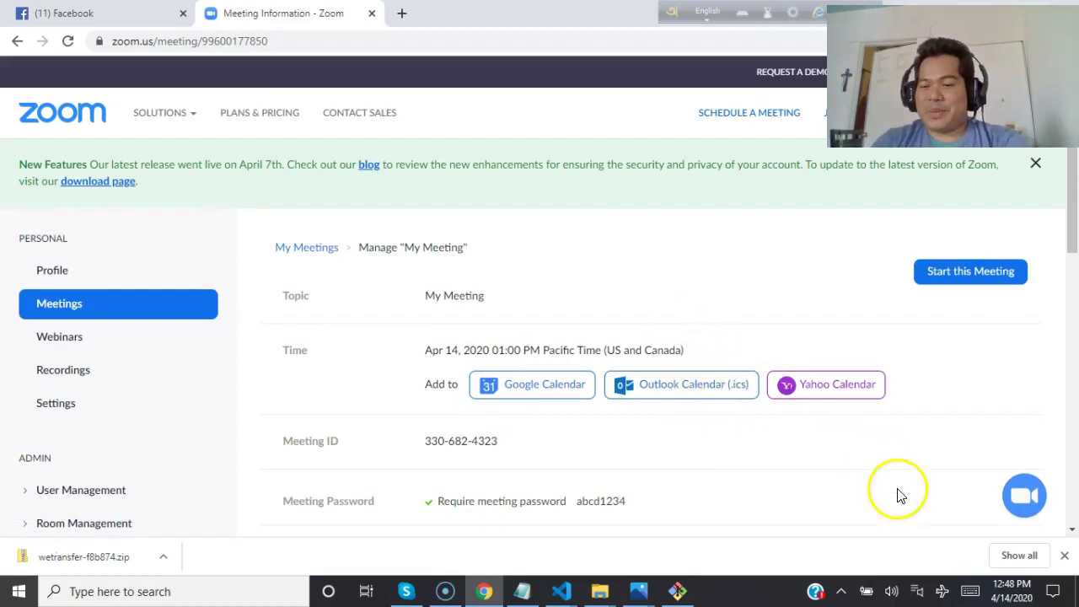
mouse_move(1007, 592)
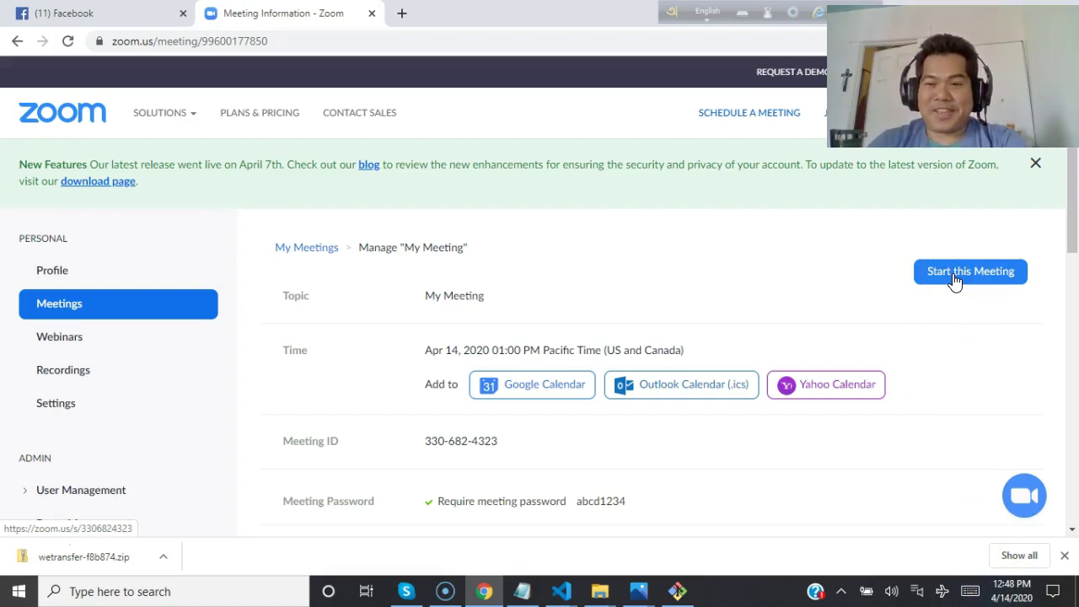
click(895, 264)
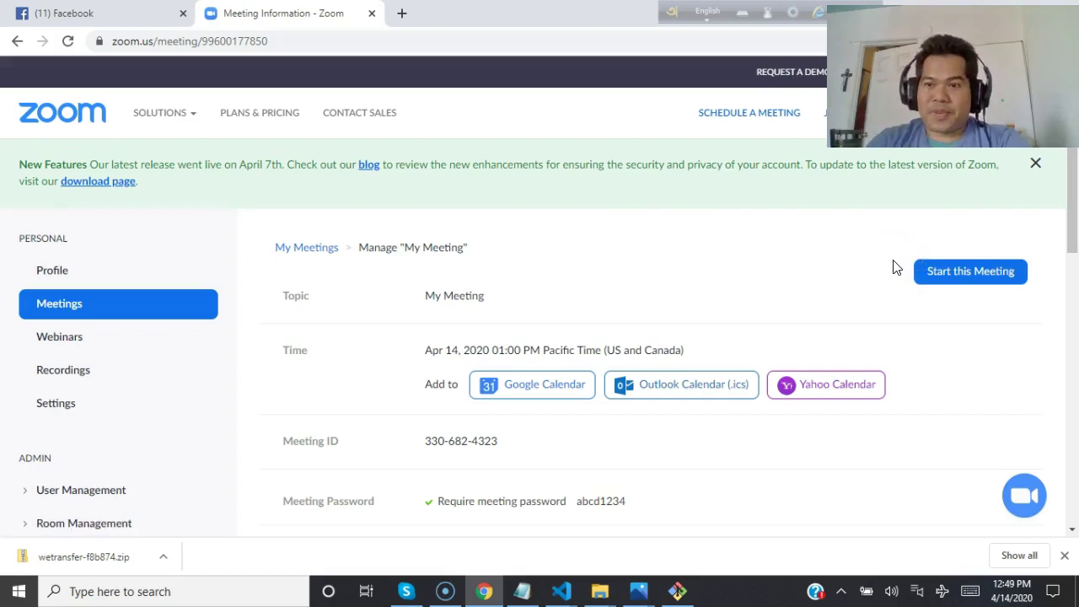
mouse_move(927, 112)
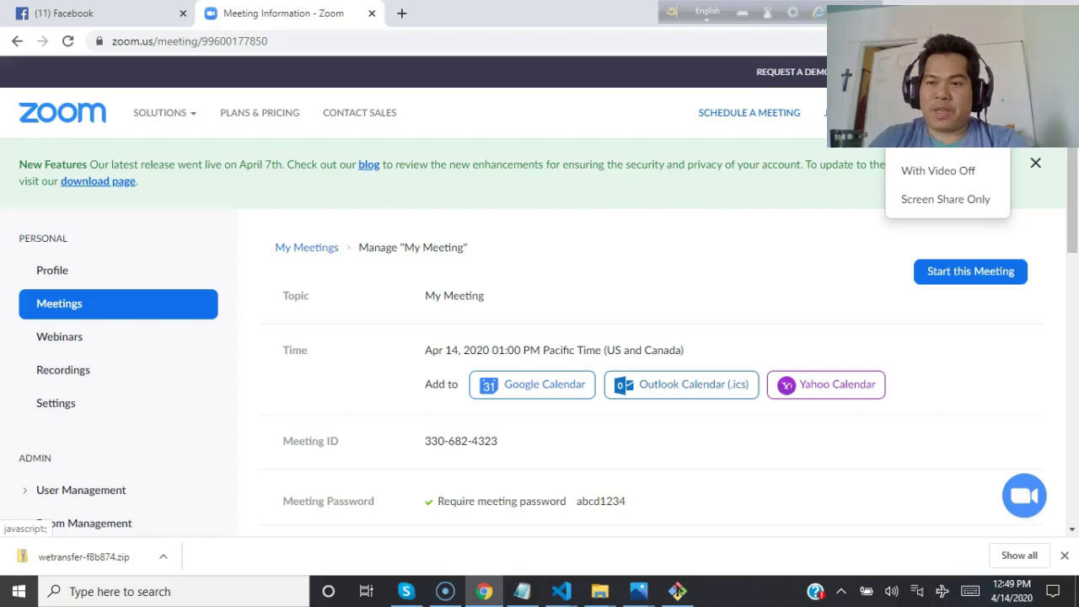
Start the meeting with video on in the Zoom app and maximize its window.
click(944, 152)
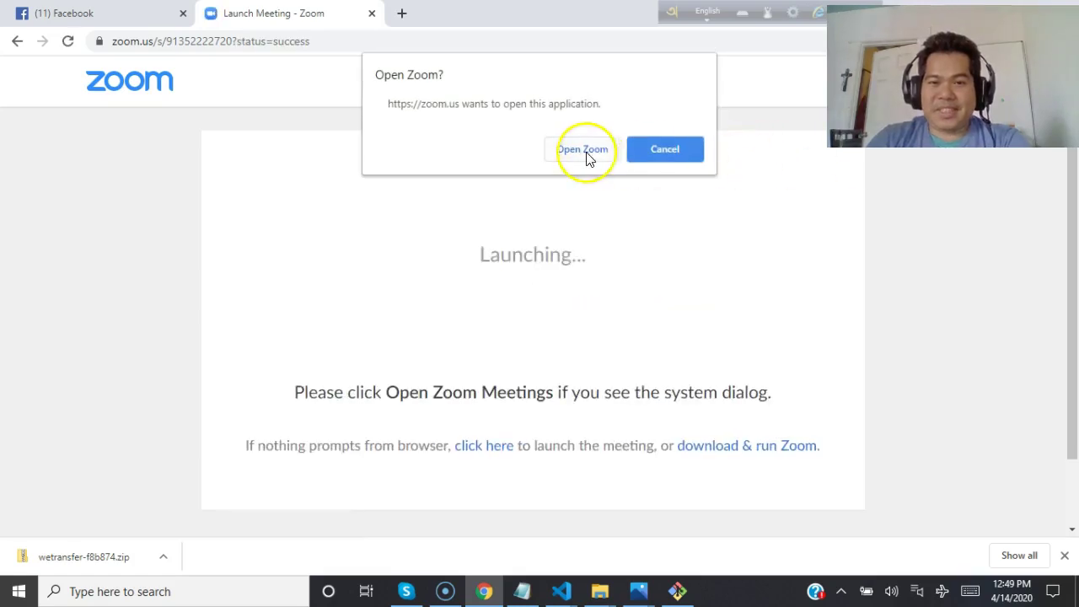
click(584, 157)
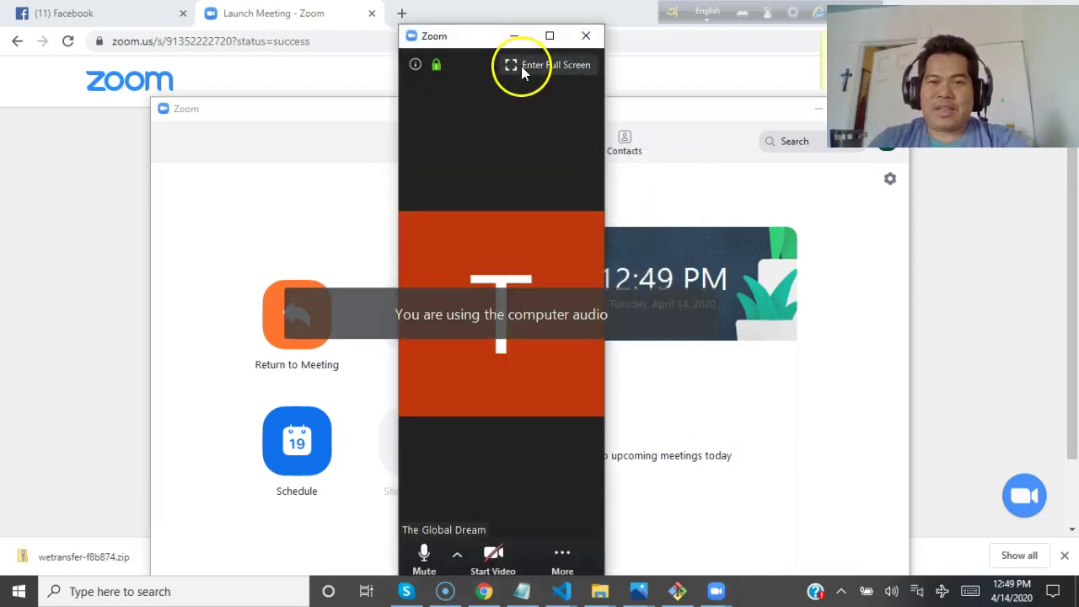
click(549, 37)
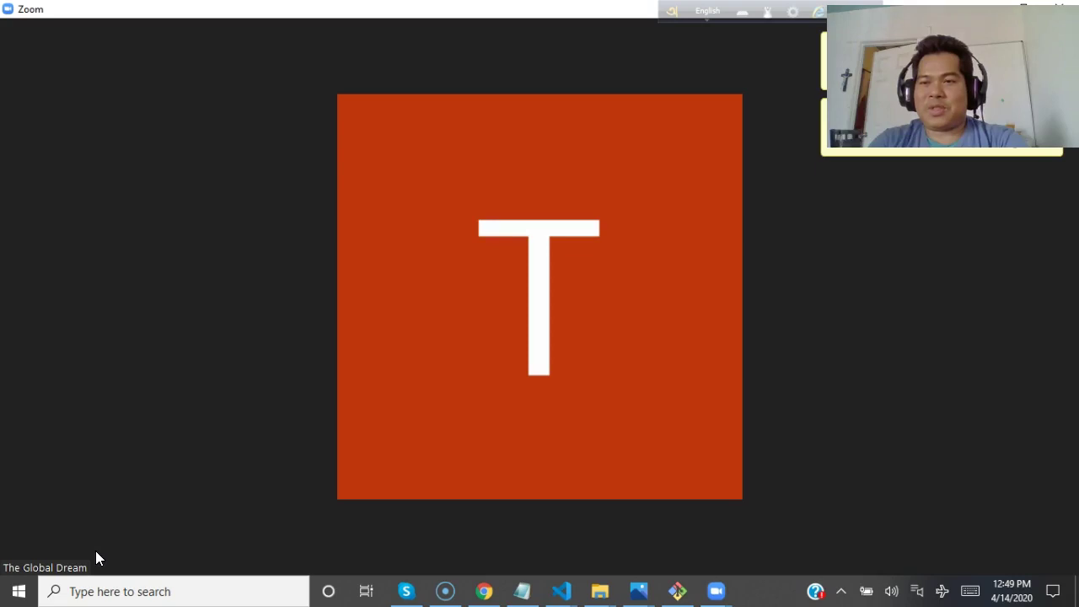
mouse_move(601, 312)
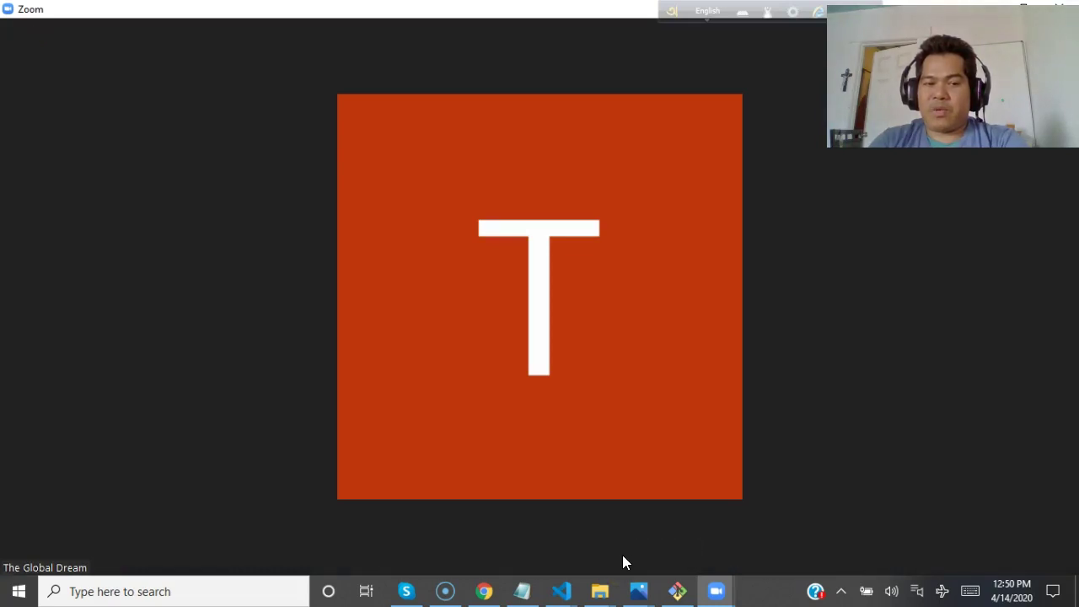
mouse_move(634, 561)
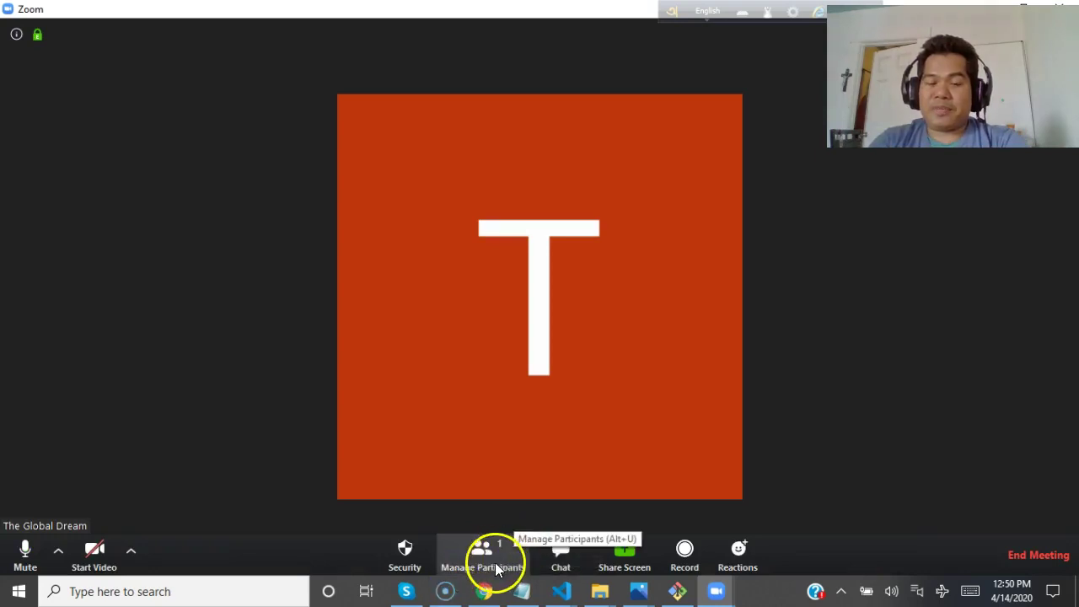
Copy the Zoom meeting invitation from the Participants panel's Invite options.
click(487, 558)
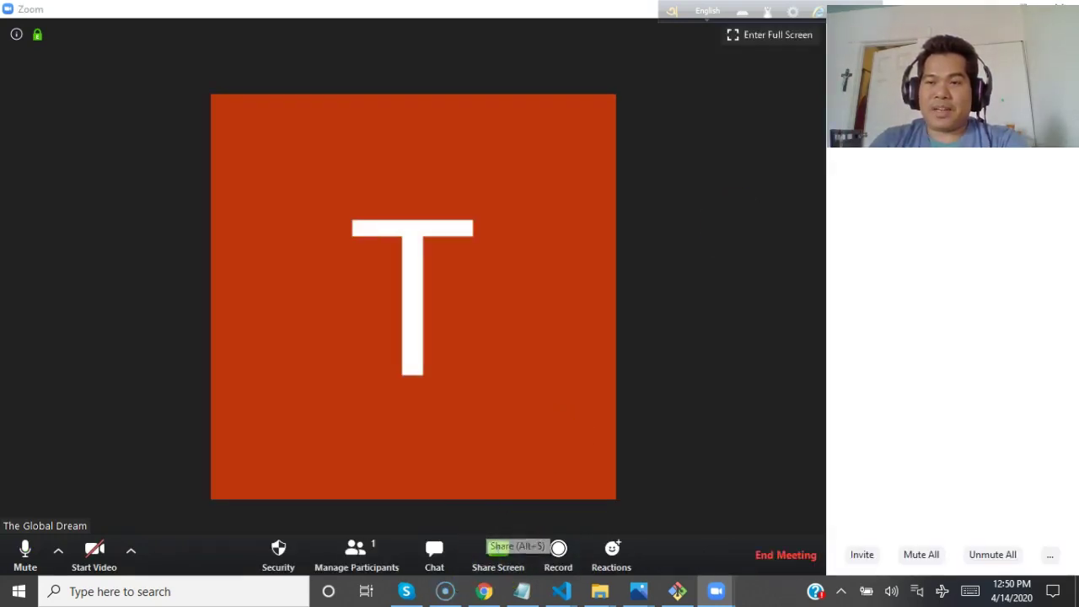
click(863, 554)
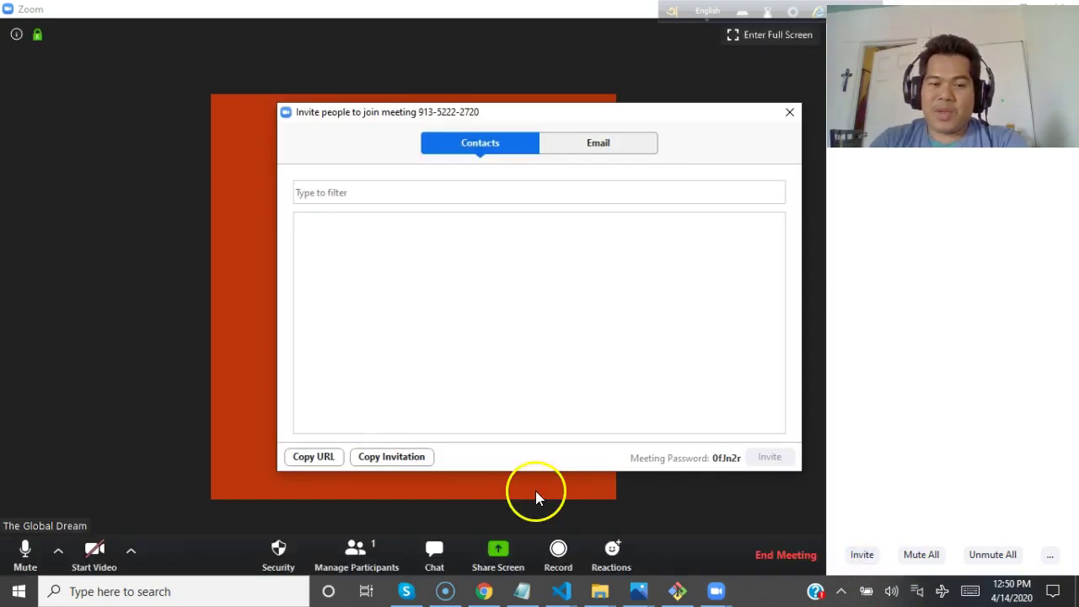
click(398, 456)
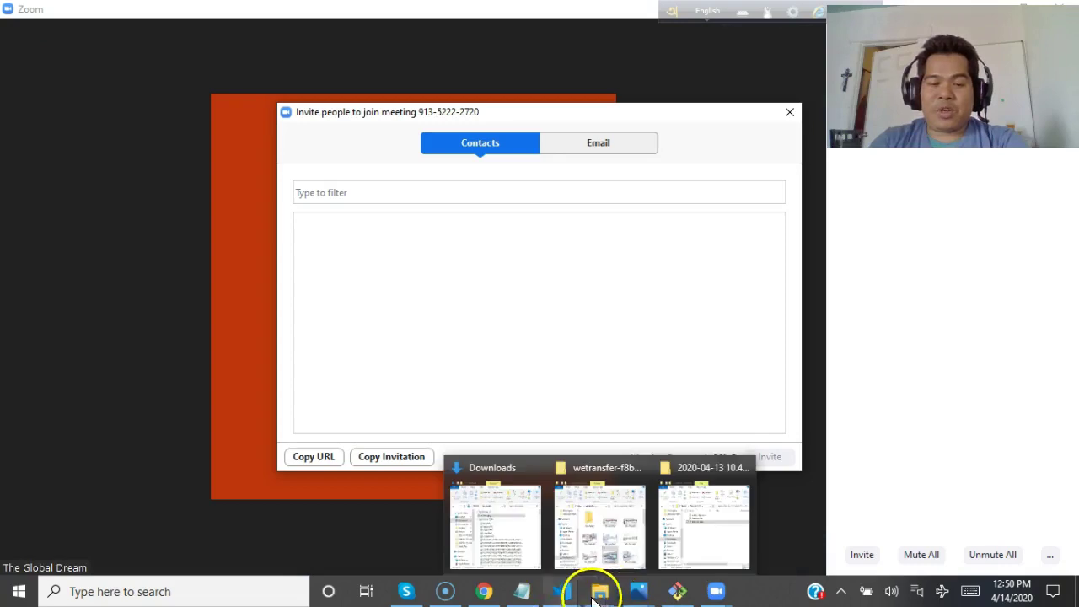
Return to Chrome's Facebook tab and close the Zoom invite window.
mouse_move(489, 595)
click(478, 550)
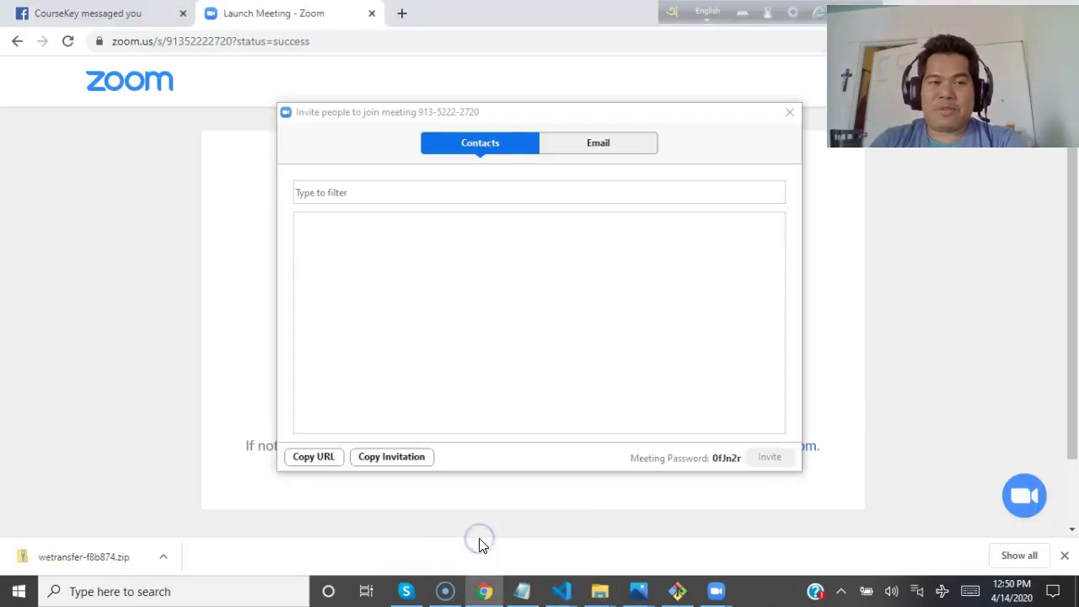
click(77, 18)
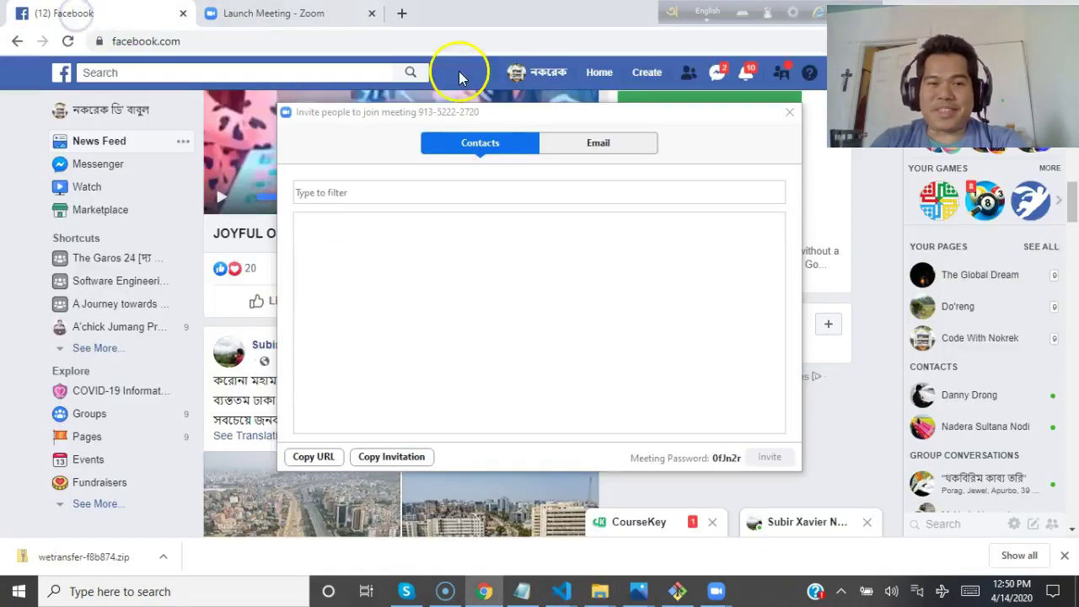
click(788, 112)
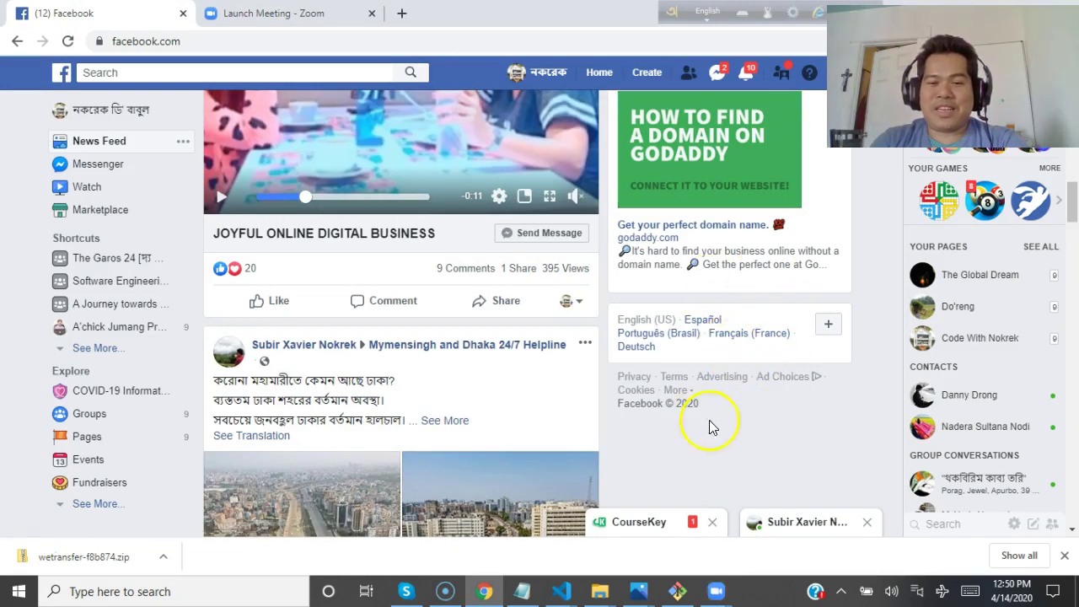
Open a Messenger chat with a contact while acting as The Global Dream page.
click(809, 524)
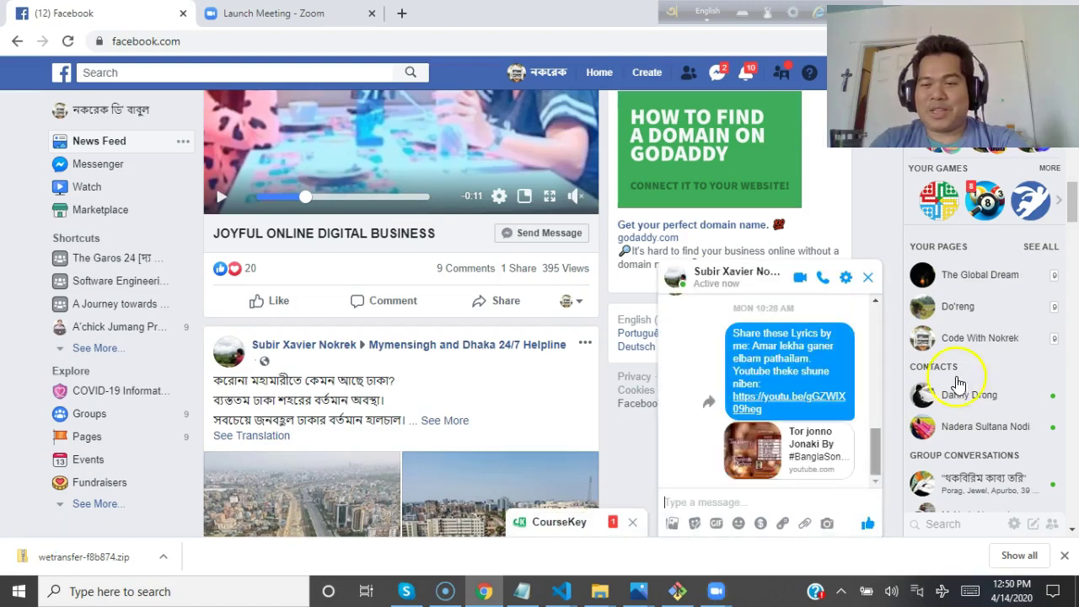
click(995, 341)
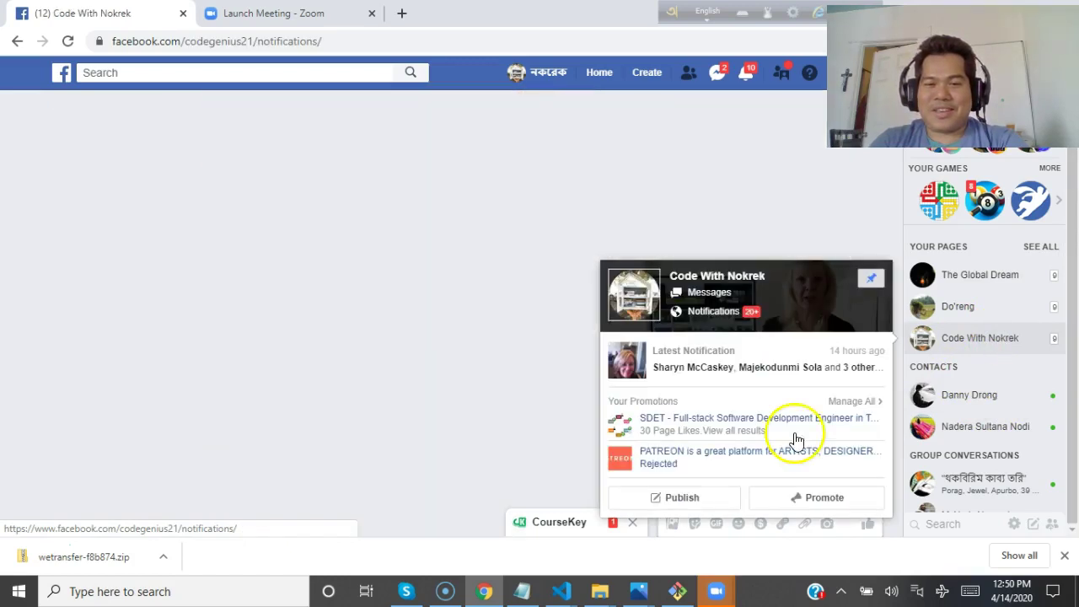
click(797, 438)
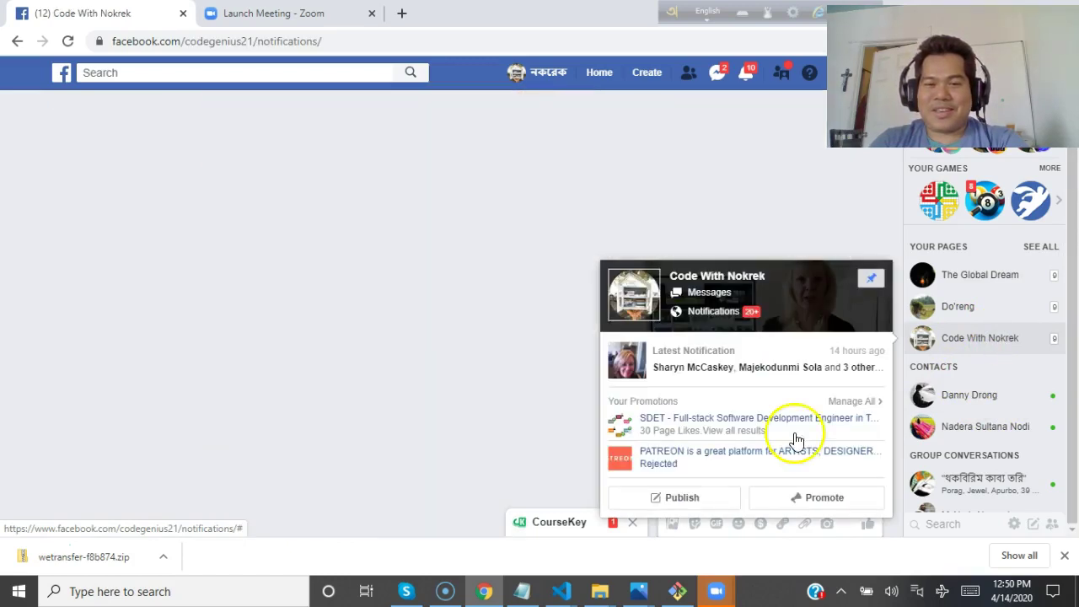
click(986, 273)
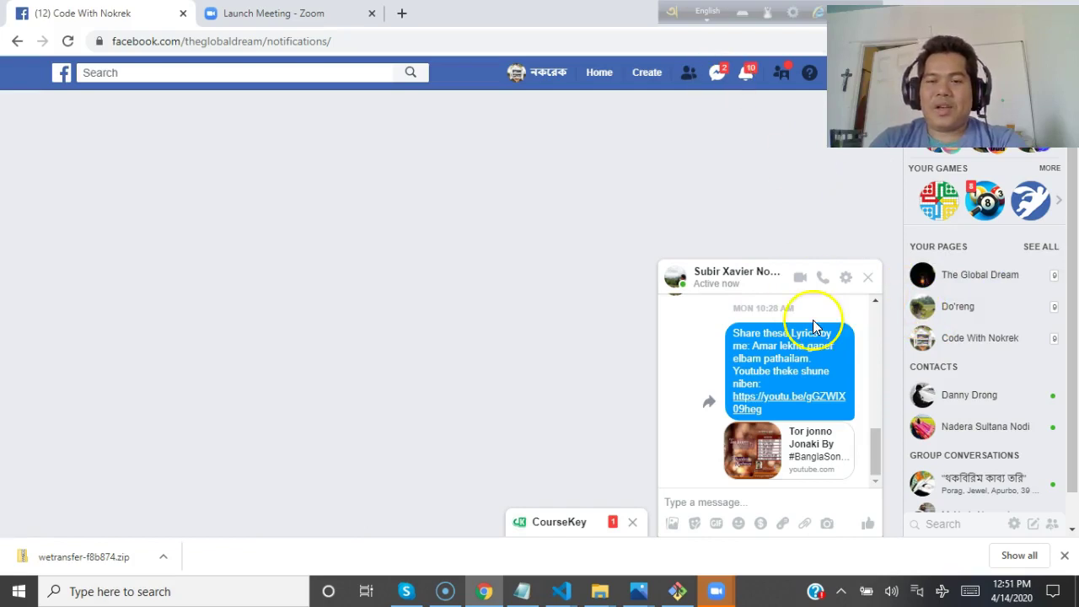
click(738, 502)
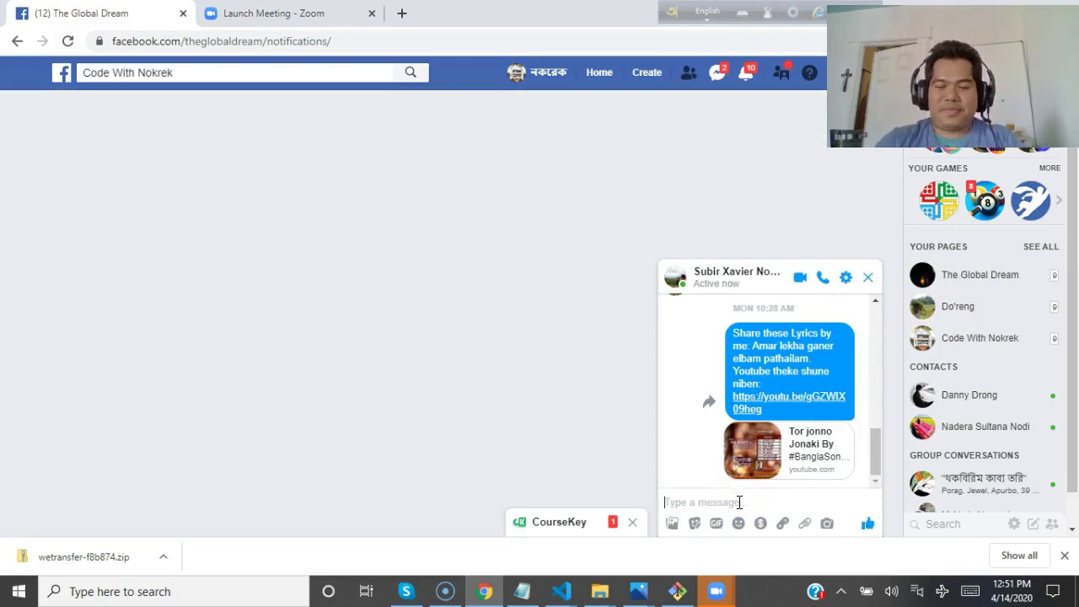
Paste and send the Zoom invitation in the chat, then highlight its meeting password.
key(ctrl+v)
key(Return)
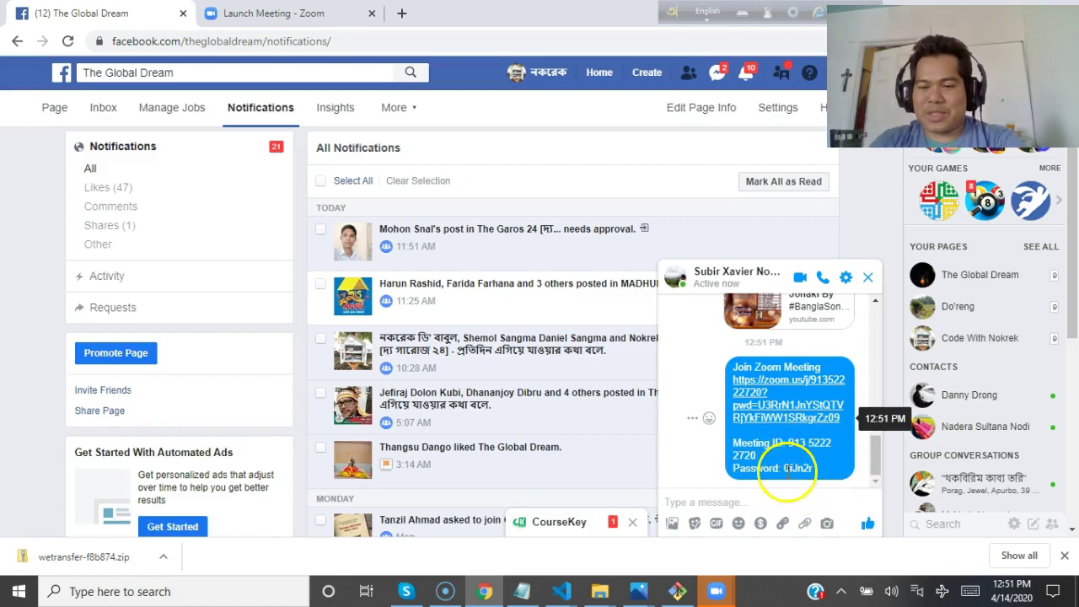
drag(788, 471, 813, 472)
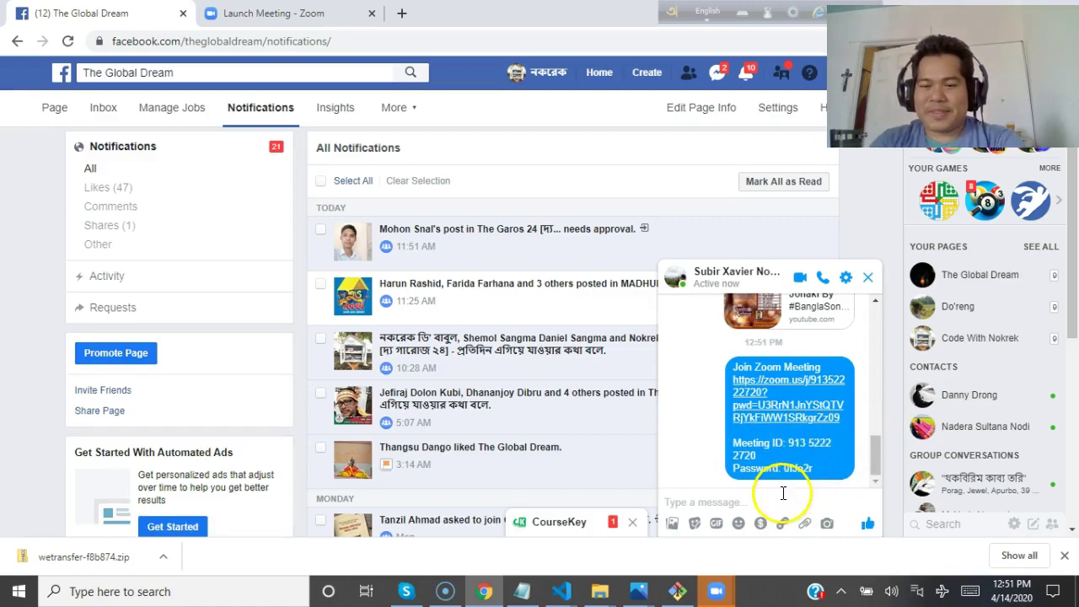
Send the follow-up 'Please ignore the message' and close the chat window.
click(778, 495)
text(Please ignore the message)
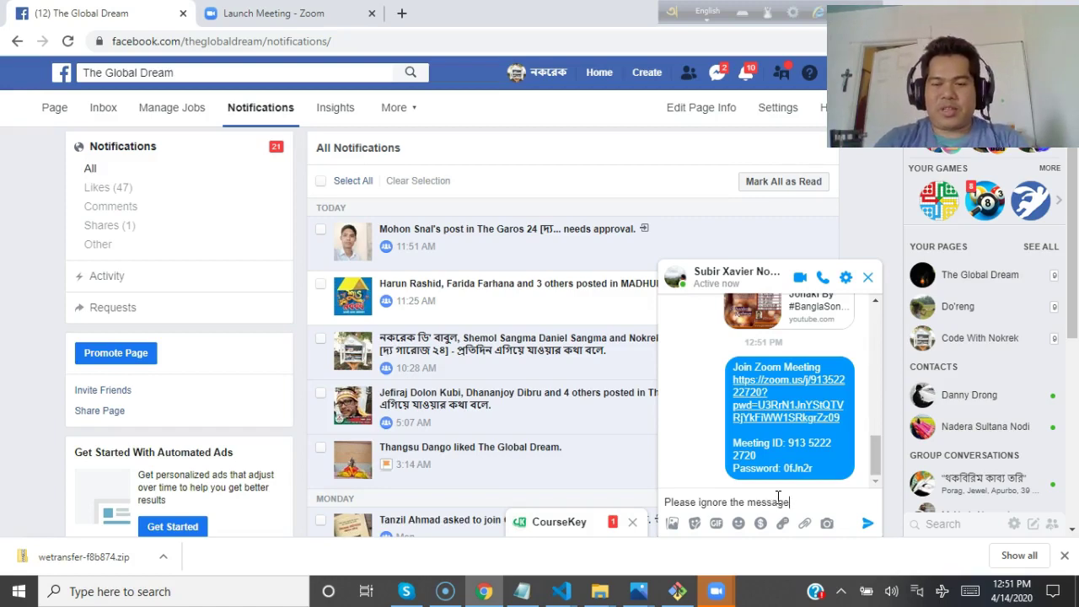
key(Return)
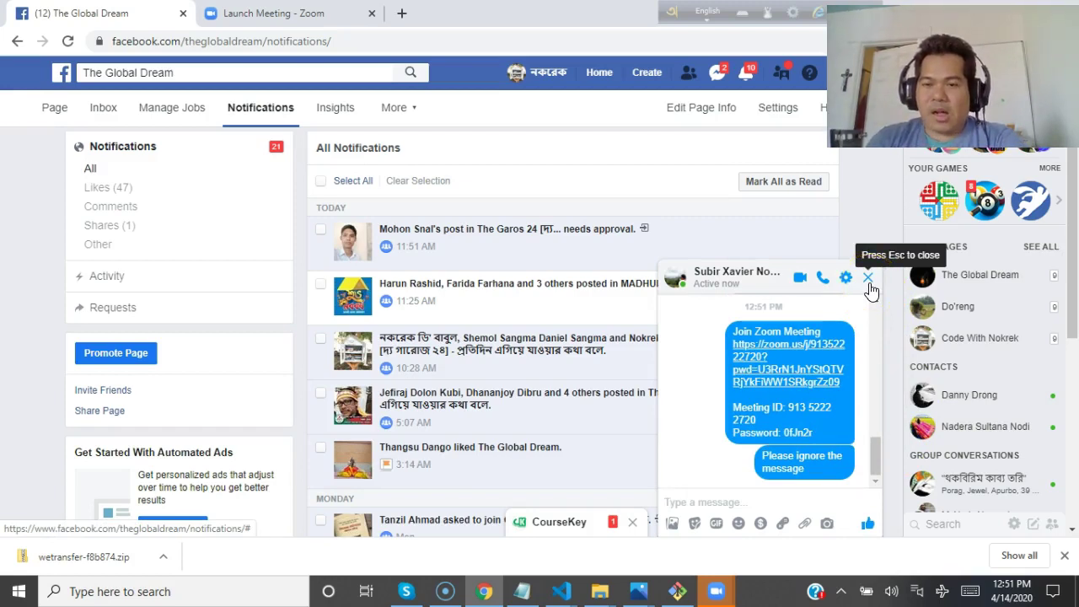
click(733, 283)
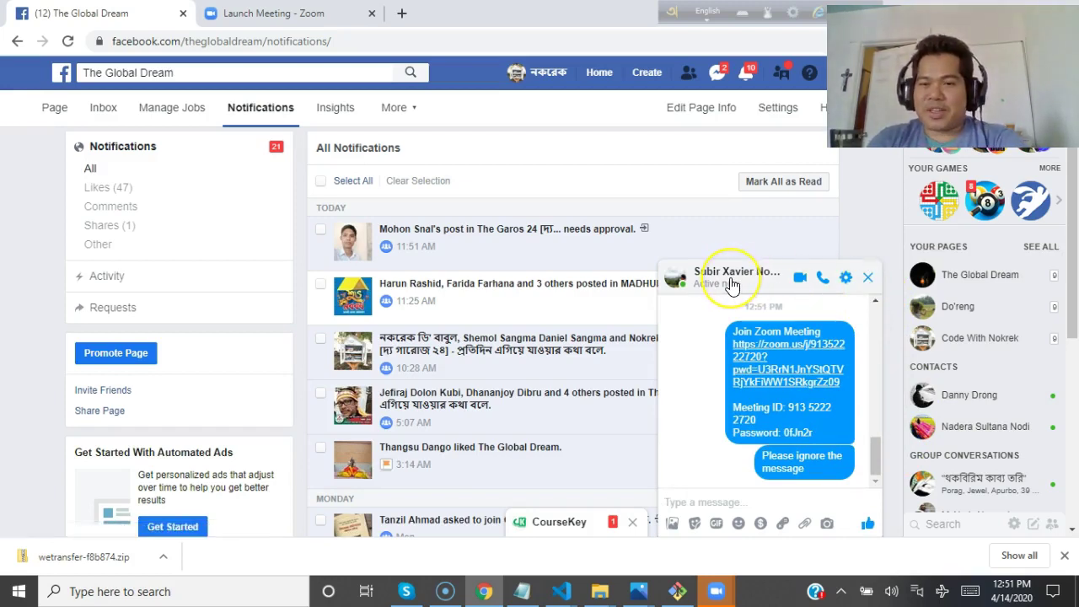
click(868, 278)
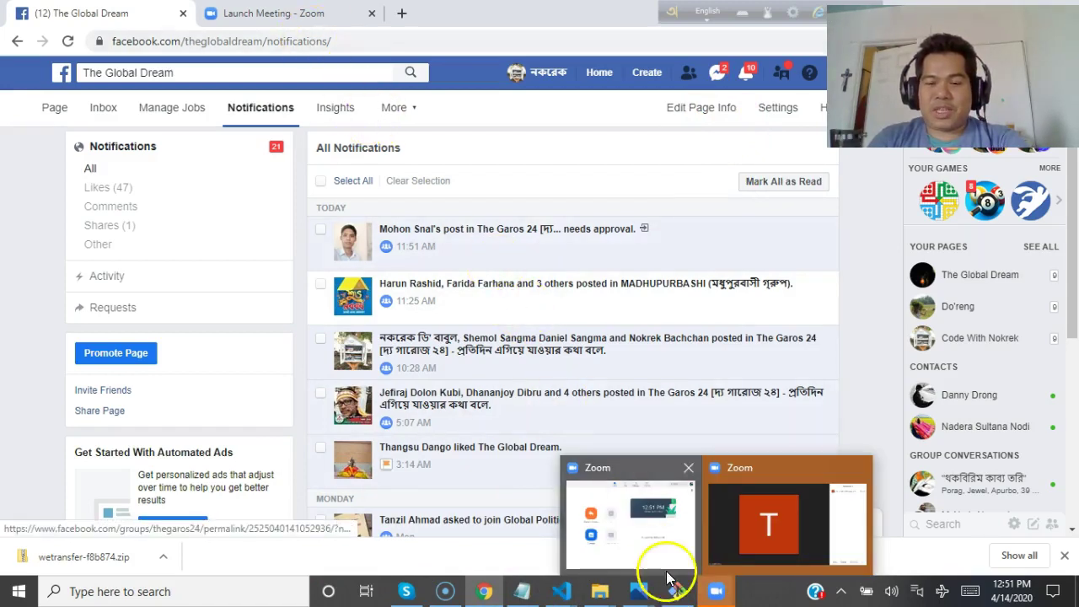
Share the entire Screen from the Zoom meeting, then open a blank Chrome tab.
click(758, 522)
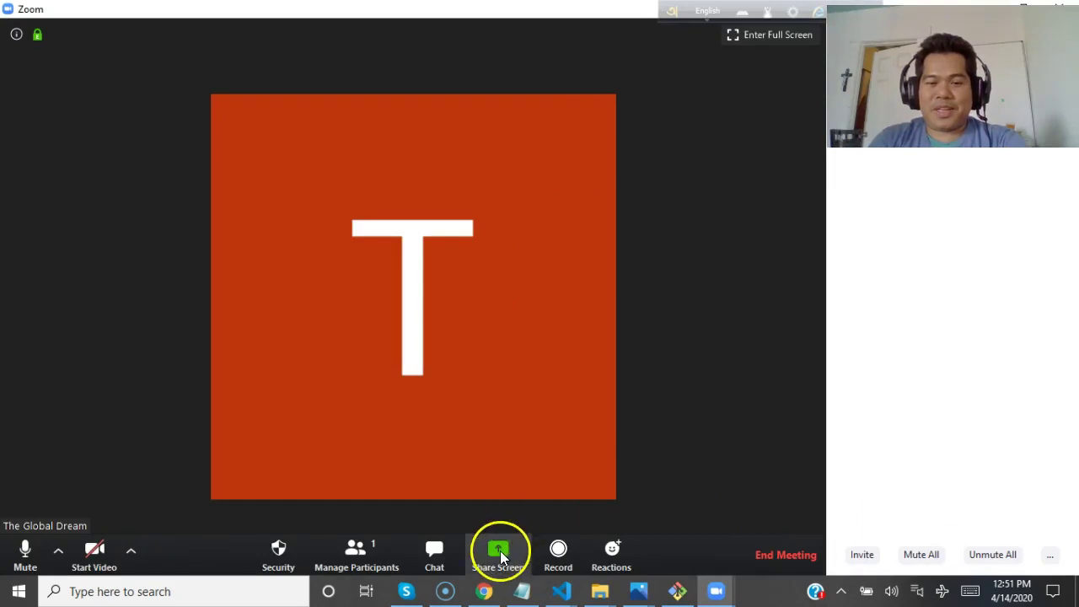
click(498, 550)
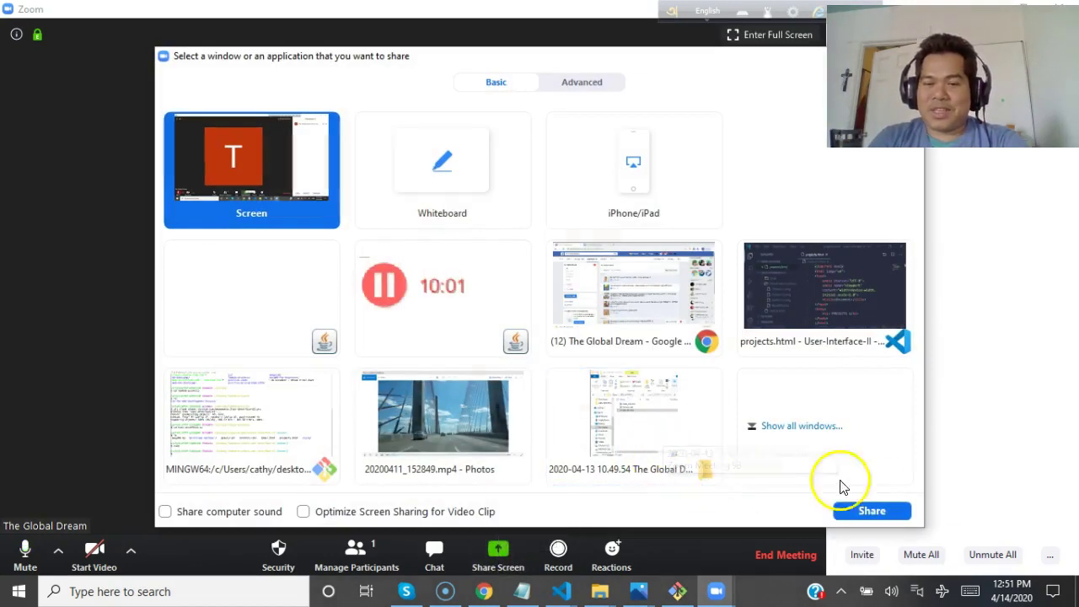
click(872, 511)
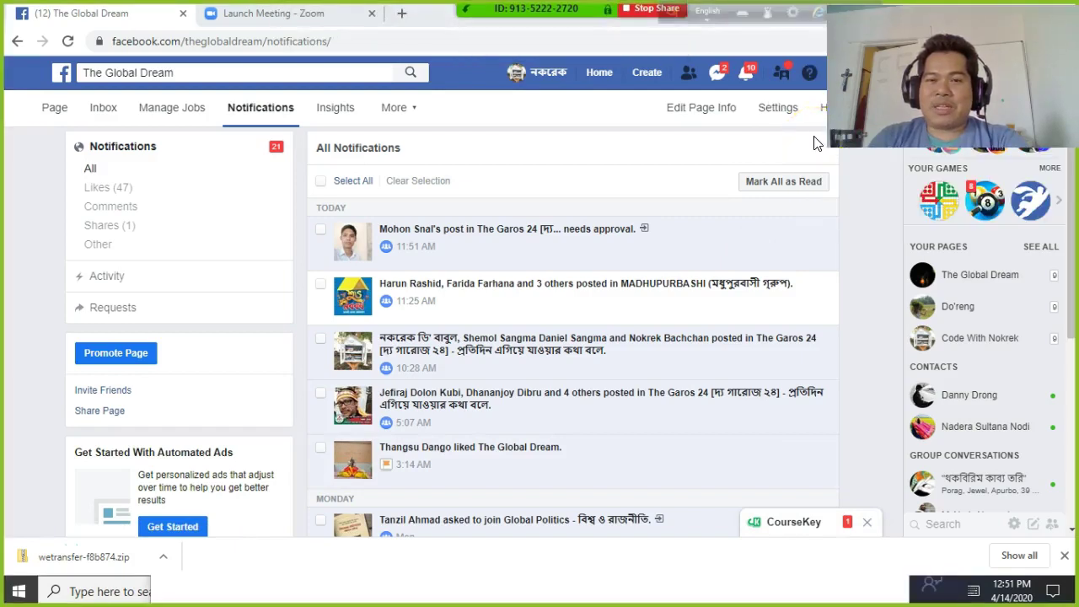
click(401, 14)
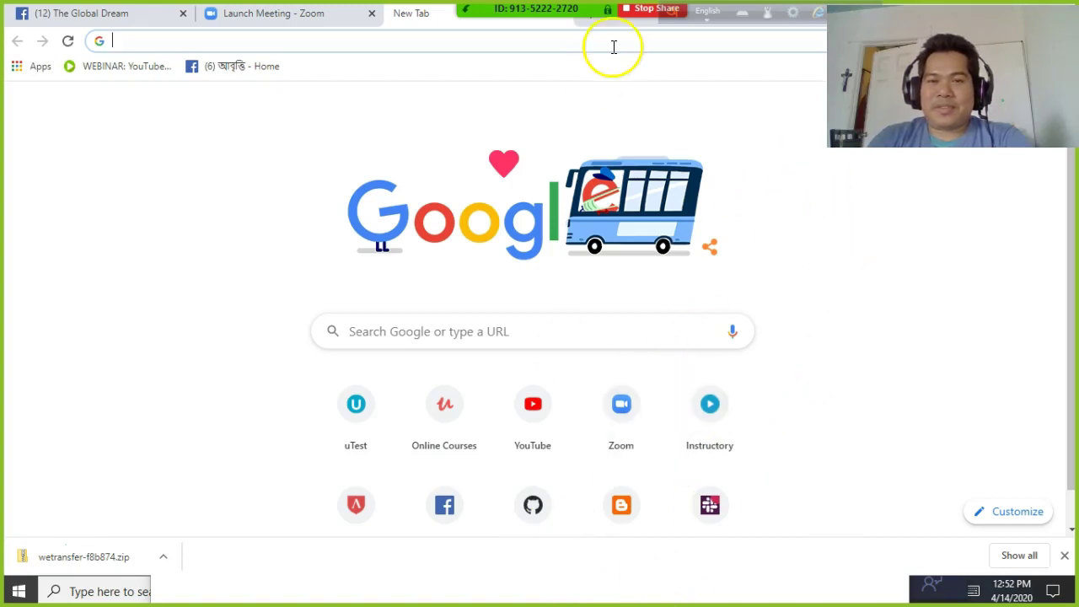
mouse_move(638, 11)
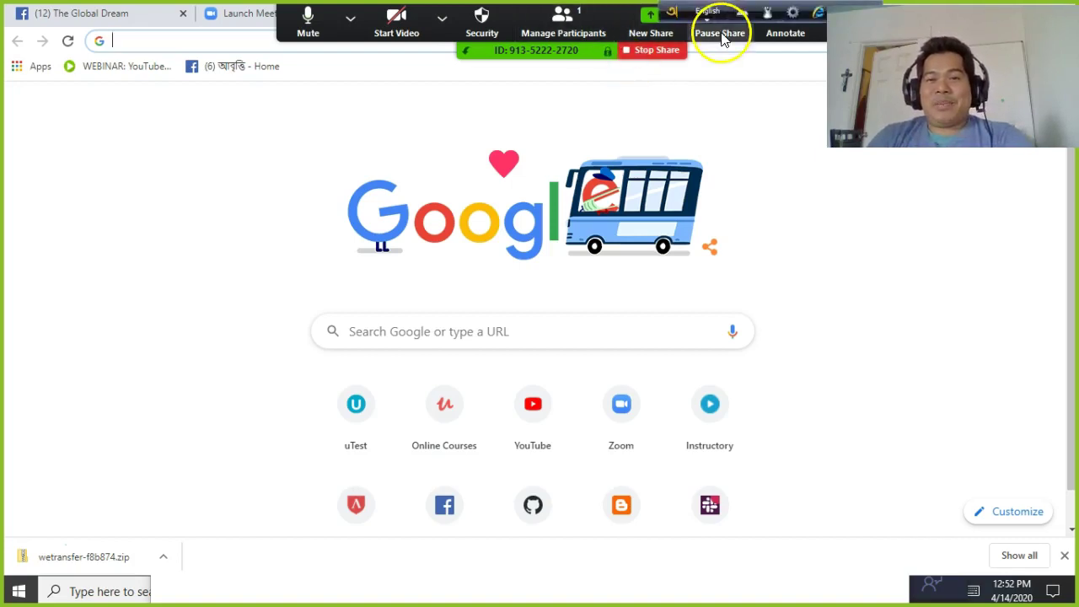
mouse_move(607, 17)
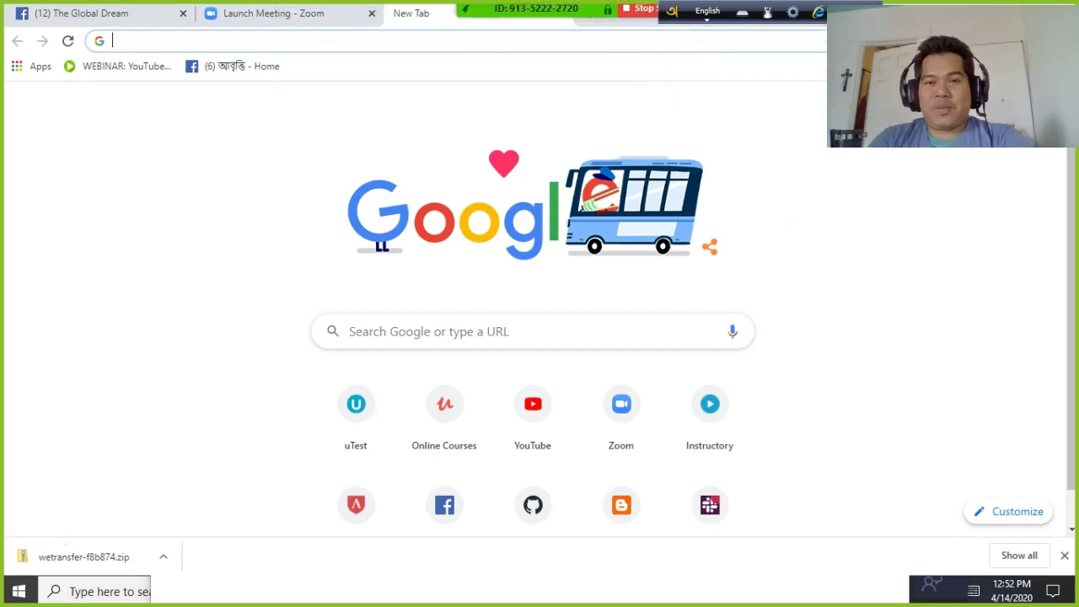